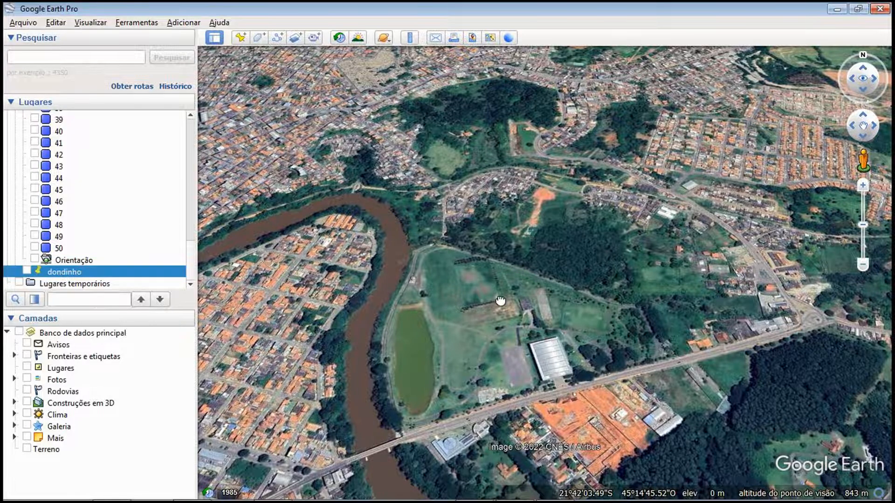
# Begin a new polygon over the riverside sports ground area and name it "curva de nível dondinho"
pyautogui.moveTo(513, 308); pyautogui.dragTo(474, 277)
pyautogui.scroll(-2, 473, 276)
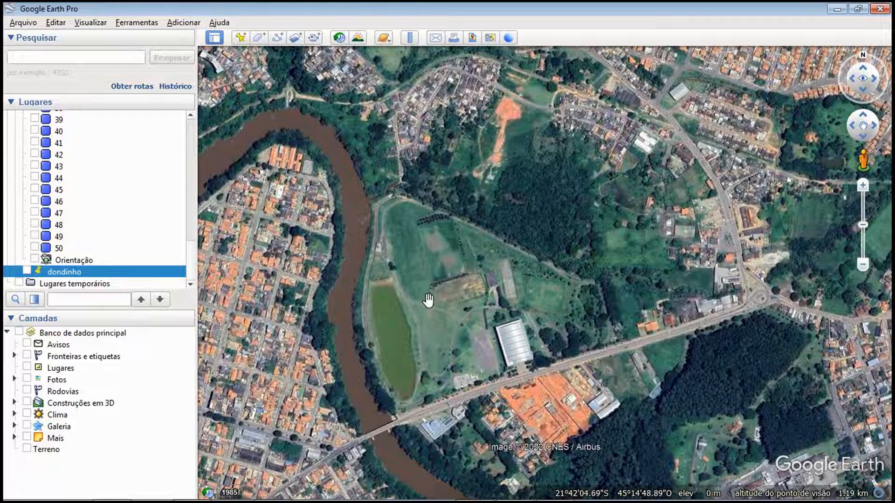
pyautogui.moveTo(427, 300); pyautogui.dragTo(447, 281)
pyautogui.moveTo(480, 253); pyautogui.dragTo(586, 292)
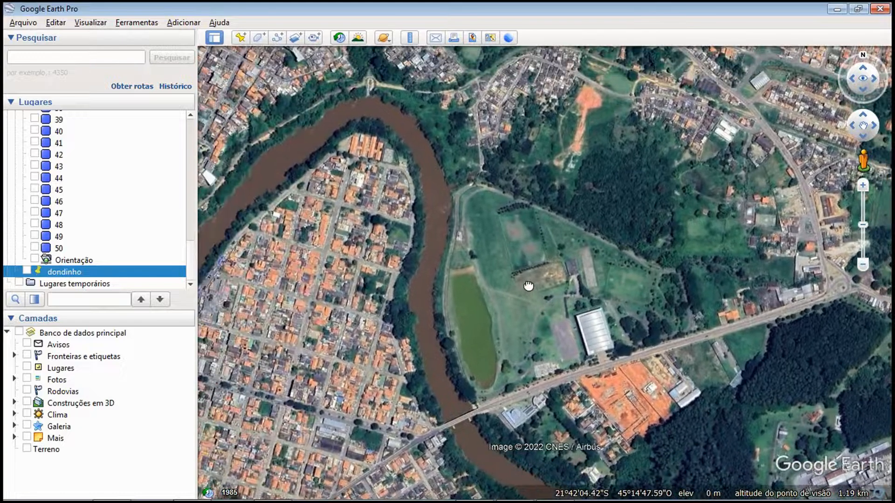
pyautogui.moveTo(524, 287); pyautogui.dragTo(490, 283)
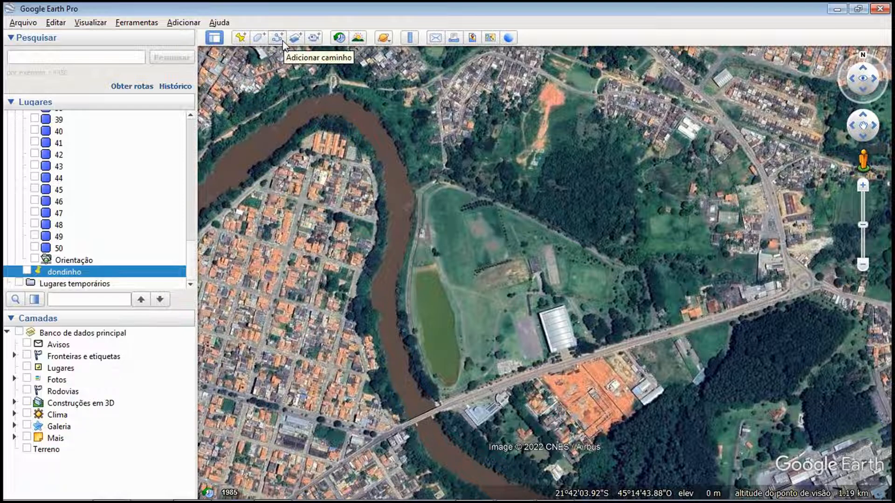
pyautogui.click(259, 40)
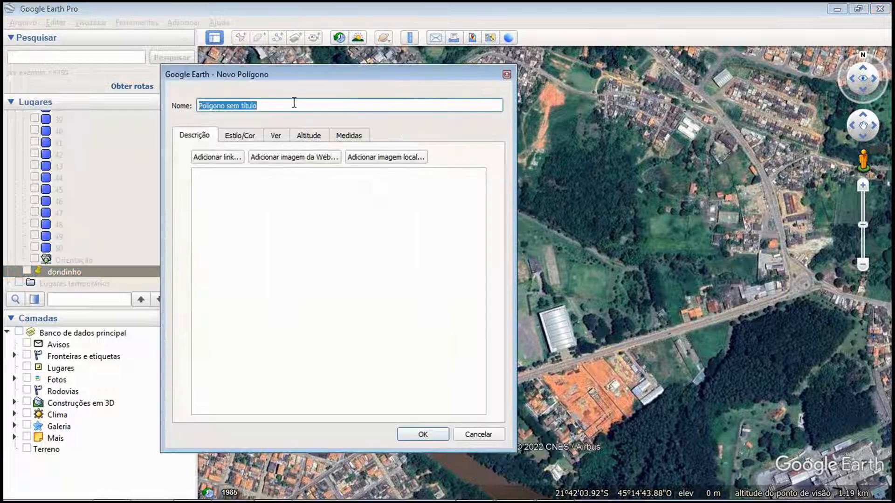
pyautogui.moveTo(293, 103); pyautogui.dragTo(165, 110)
pyautogui.write('curva')
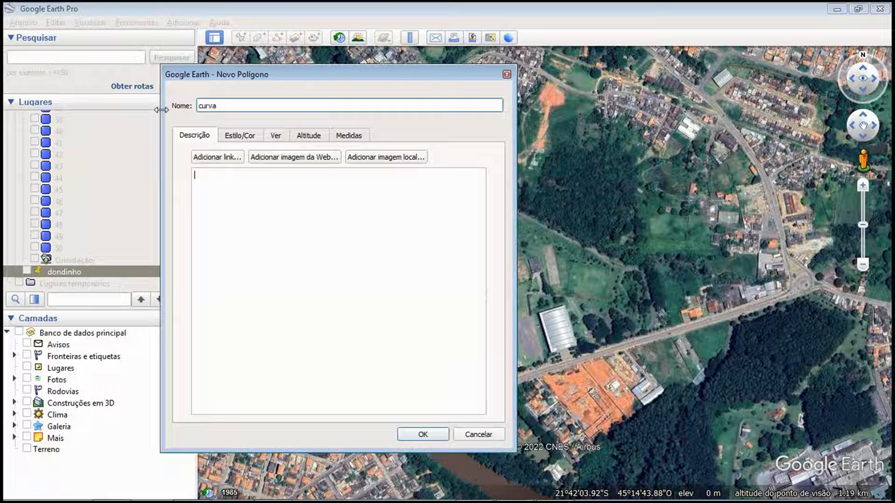
pyautogui.write(' de nível dondinh')
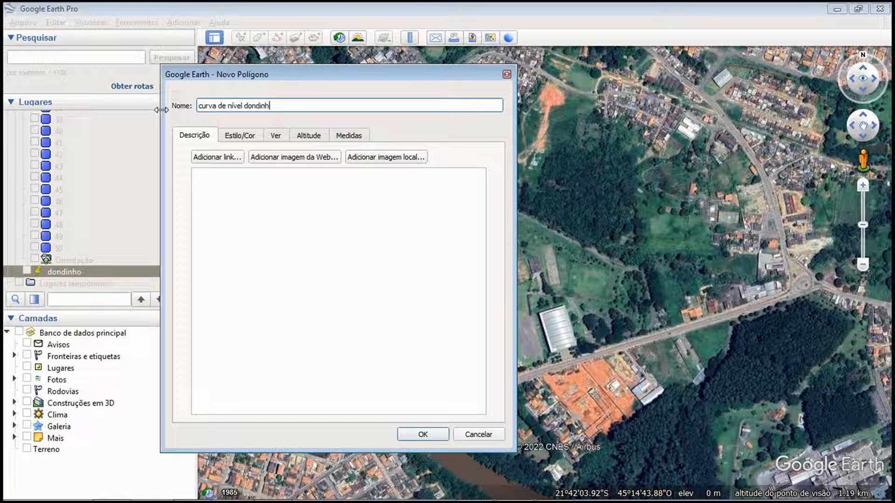
pyautogui.write('o')
# Draw a four-corner polygon enclosing the sports ground, from the river bend across to the roundabout, and confirm it
pyautogui.moveTo(346, 87); pyautogui.dragTo(2, 208)
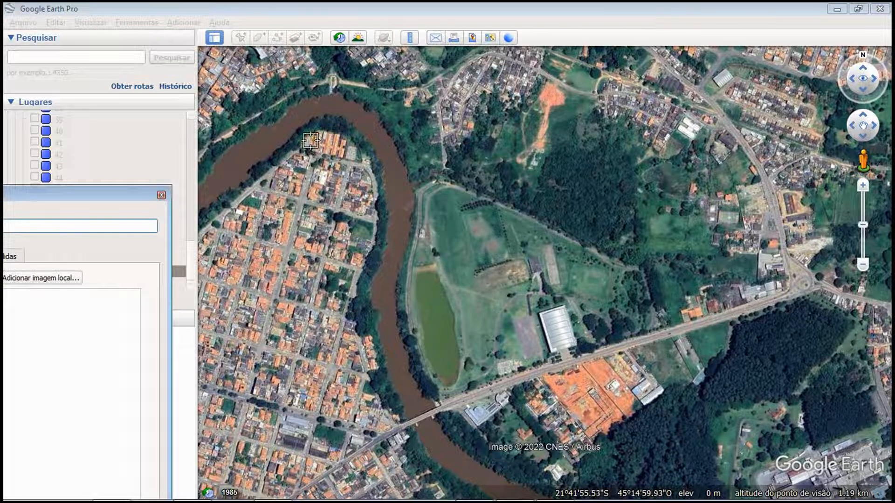
pyautogui.click(309, 134)
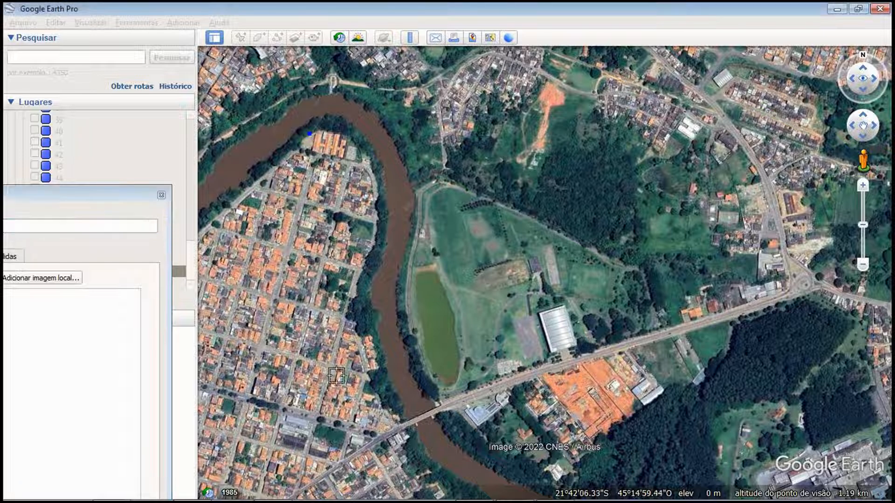
pyautogui.click(385, 458)
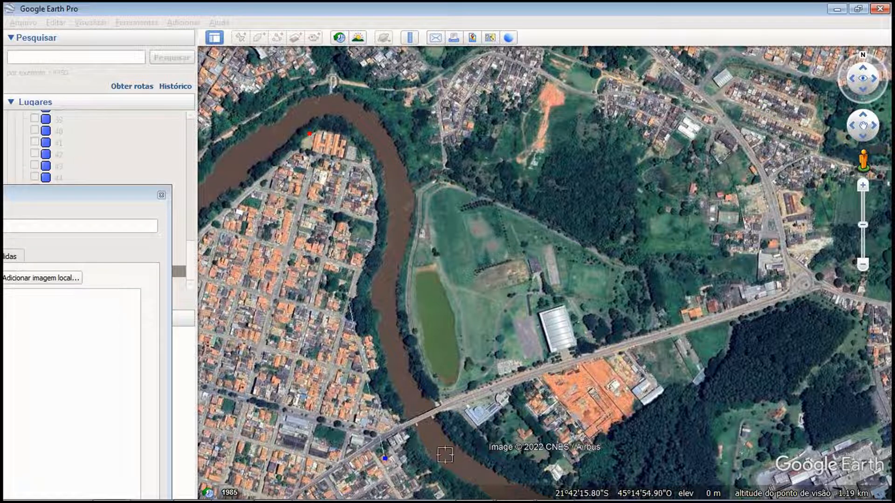
pyautogui.click(815, 301)
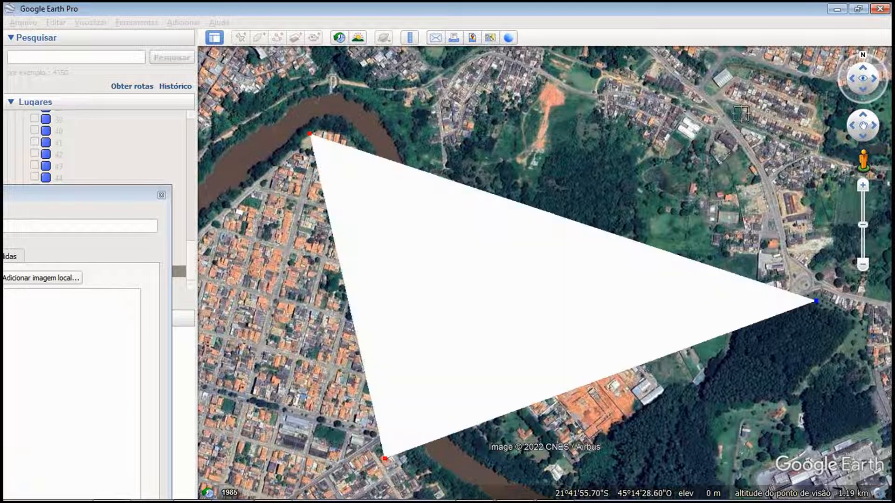
pyautogui.click(701, 87)
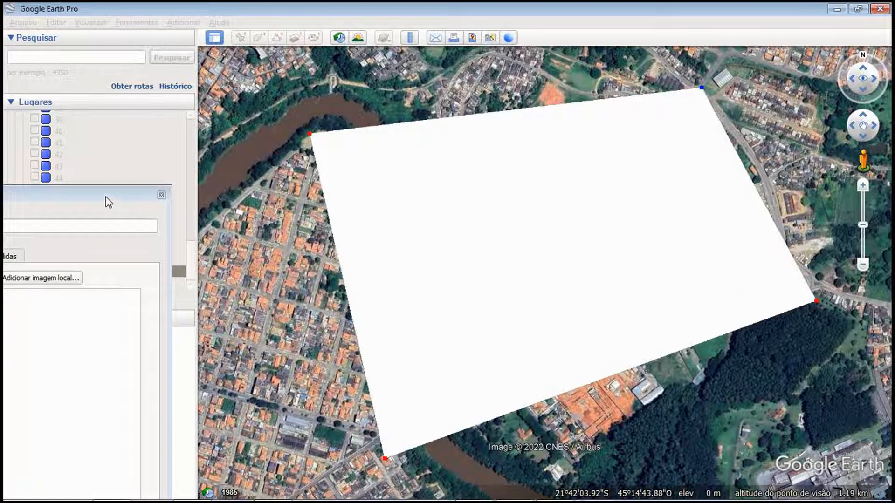
pyautogui.moveTo(106, 198); pyautogui.dragTo(357, 77)
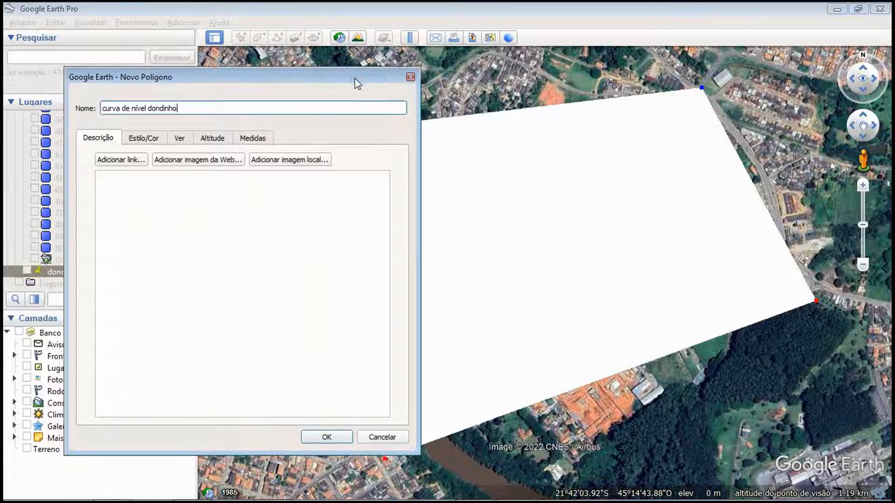
pyautogui.click(325, 438)
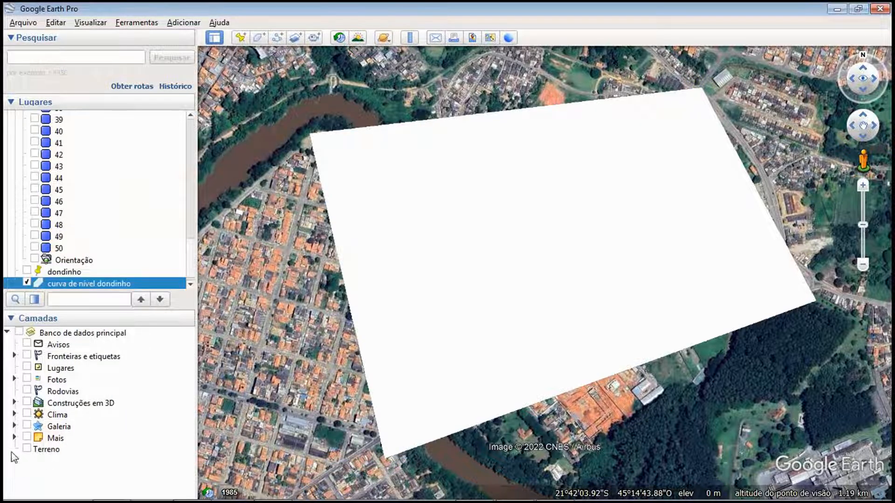
# Save the polygon as the Kml file "curva de nível dondinho KML" in 05_OCAD10#0#CURVAS DE NÍVEL and select it in that folder
pyautogui.rightClick(83, 287)
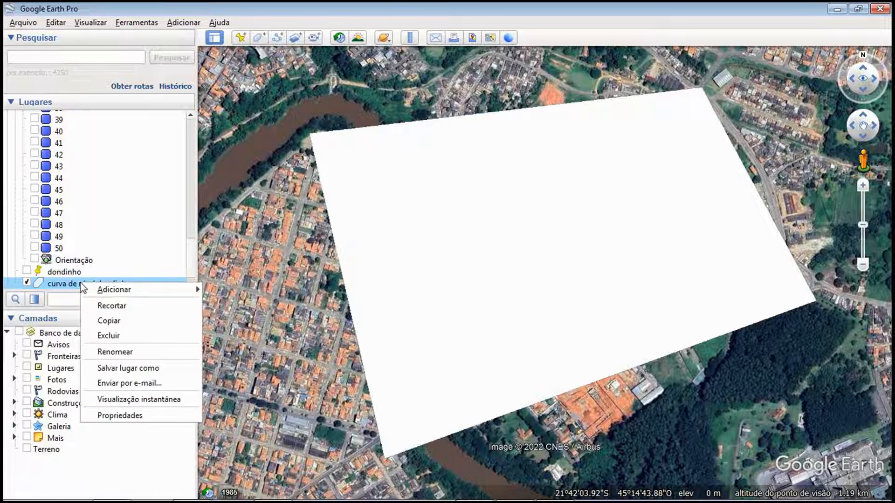
pyautogui.click(128, 368)
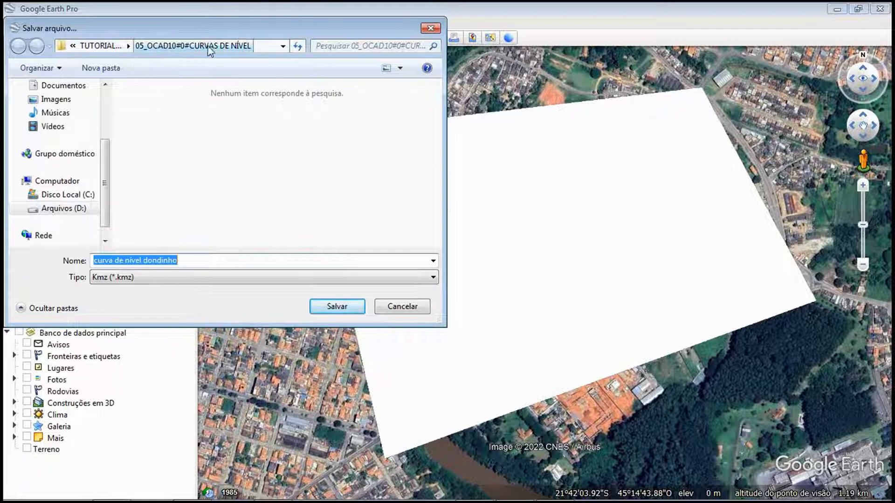
pyautogui.click(186, 262)
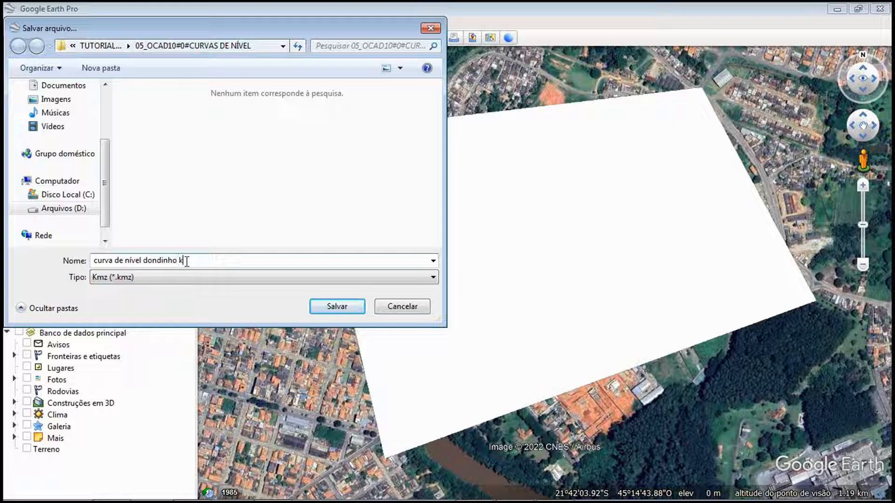
pyautogui.write('KML')
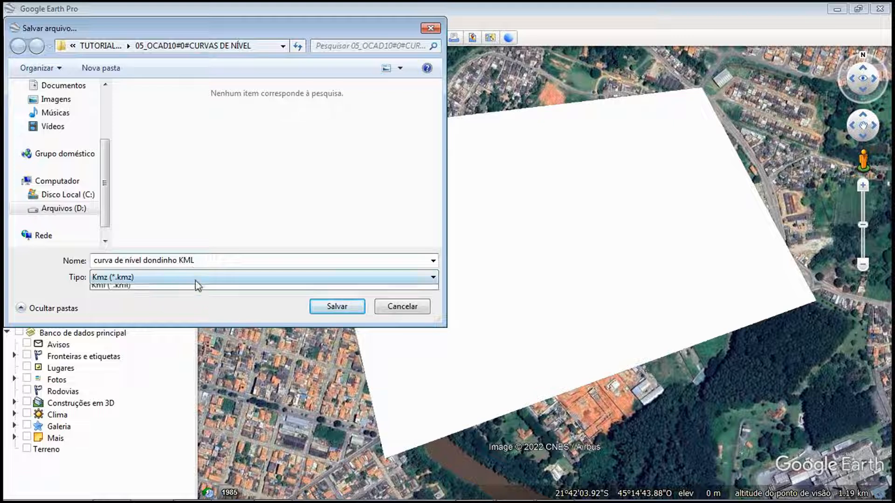
pyautogui.click(194, 279)
pyautogui.click(178, 300)
pyautogui.click(324, 309)
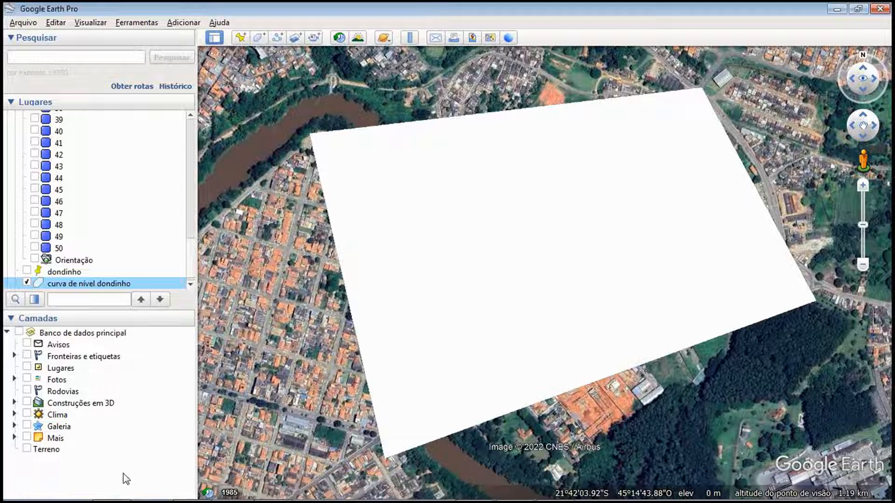
pyautogui.click(114, 497)
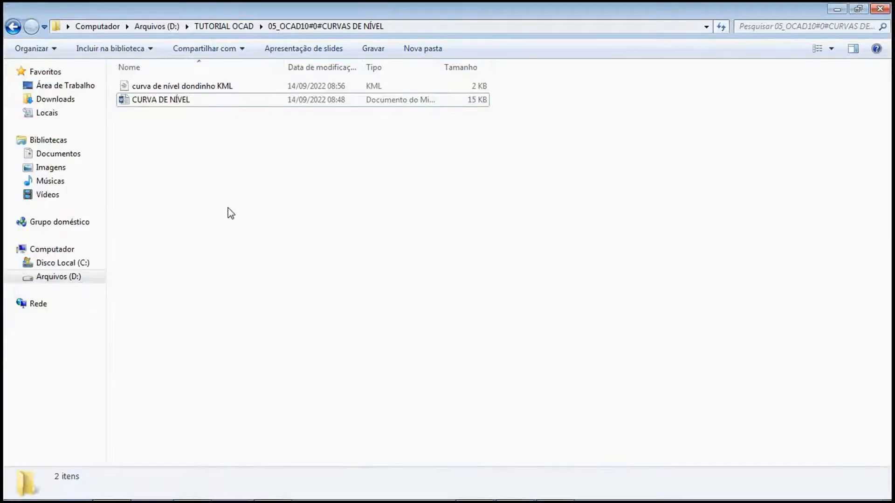
pyautogui.click(156, 87)
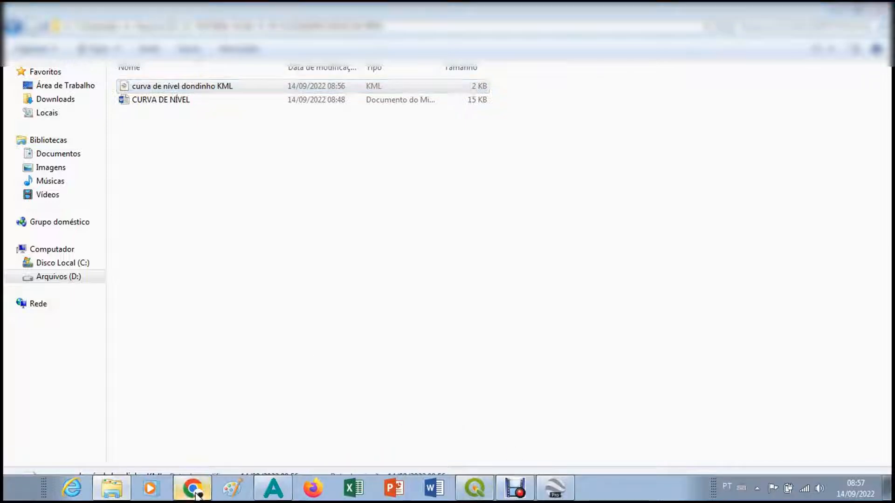
# Switch to Chrome, open EarthExplorer from the Google results for "usgs" and dismiss the translation prompt
pyautogui.click(192, 488)
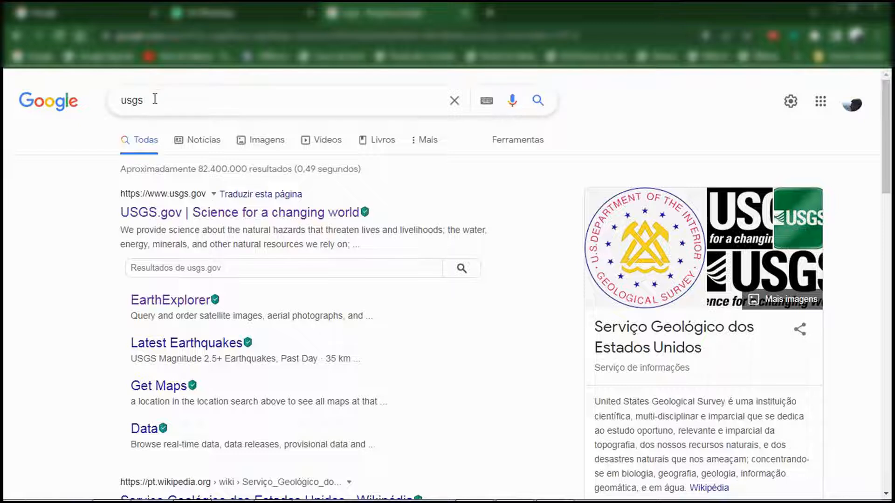
pyautogui.doubleClick(130, 101)
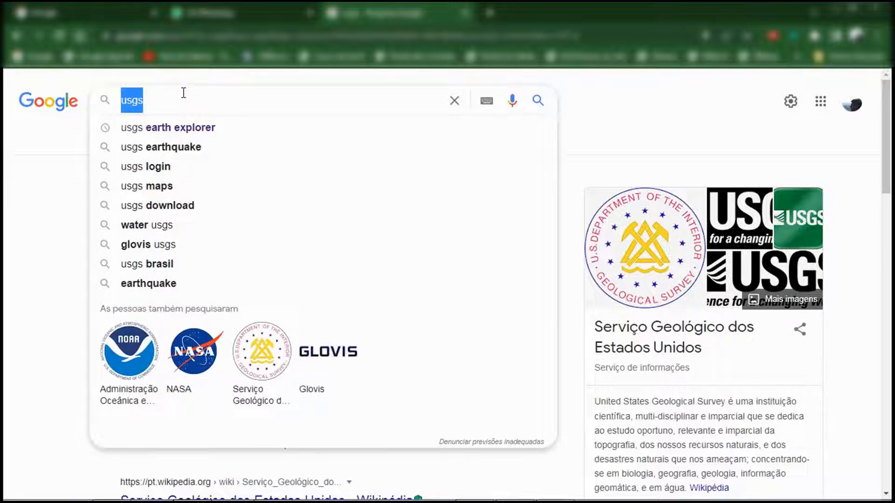
pyautogui.press('Escape')
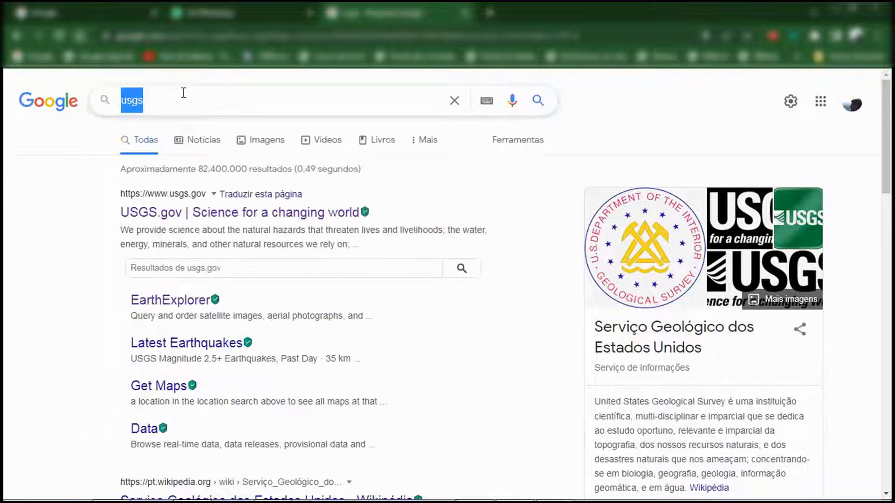
pyautogui.click(178, 306)
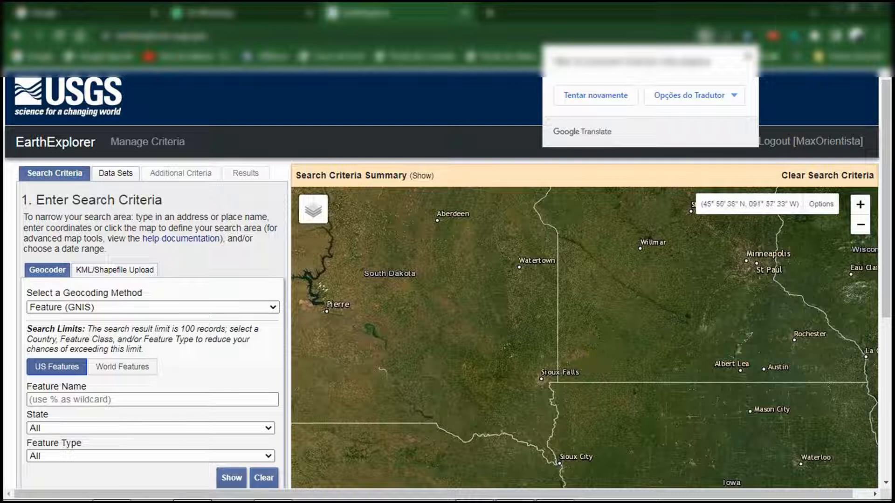
pyautogui.click(746, 57)
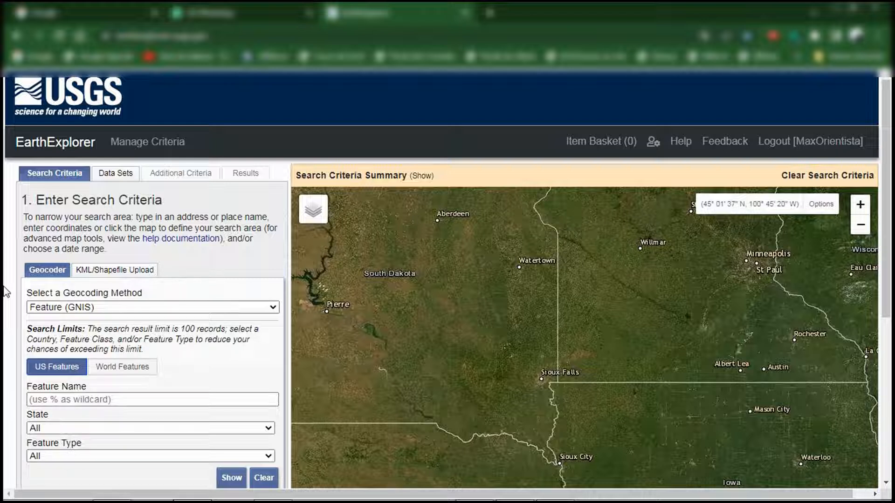
# Set the search area method to KML/Shapefile upload, translate the page into Portuguese and keep KML/KMZ as the file format
pyautogui.click(119, 275)
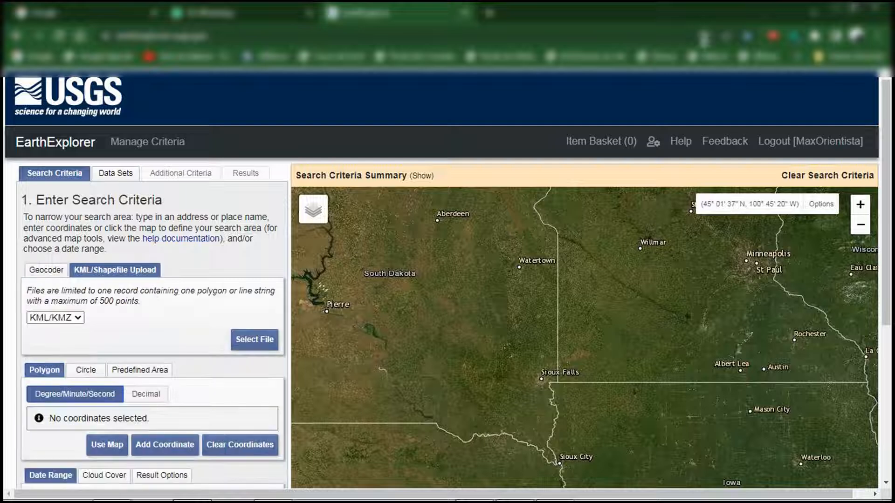
pyautogui.click(624, 96)
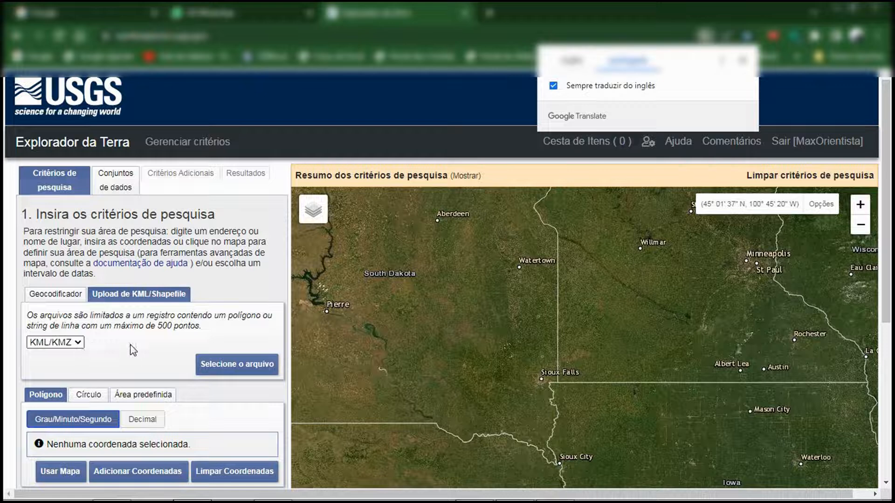
pyautogui.click(74, 343)
pyautogui.click(76, 344)
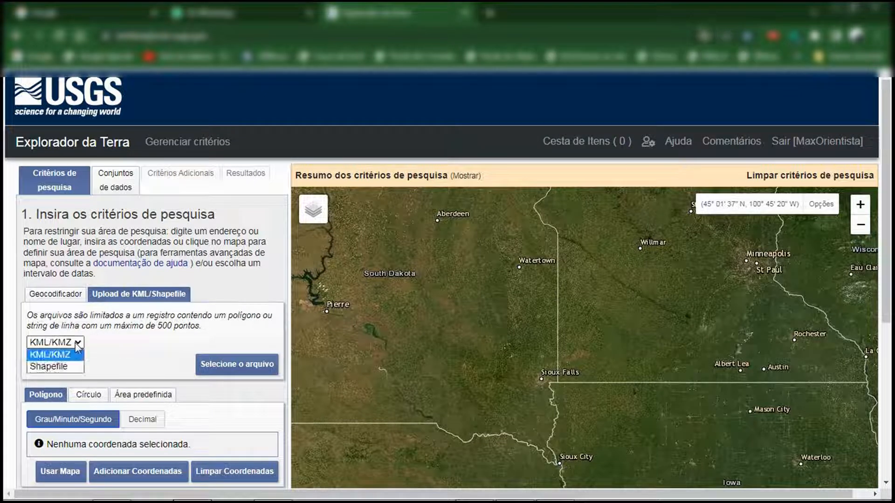
pyautogui.click(77, 345)
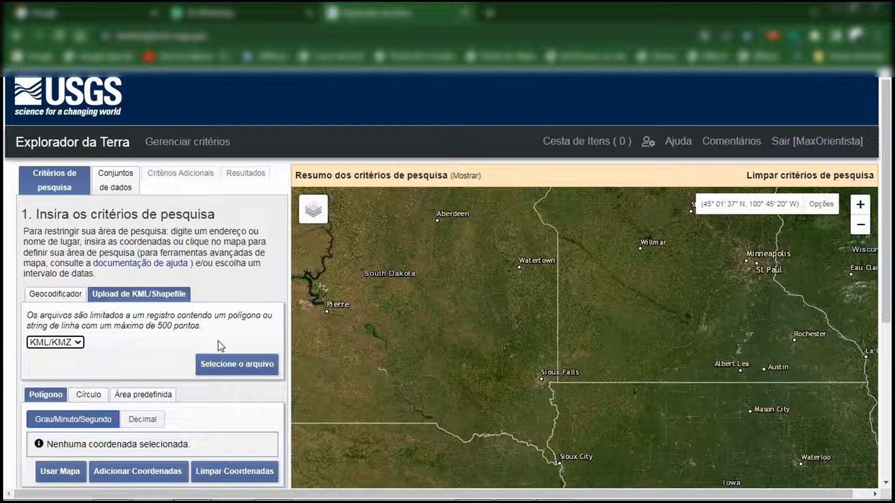
# Upload "curva de nível dondinho KML" as the search area and close the upload notice
pyautogui.click(232, 368)
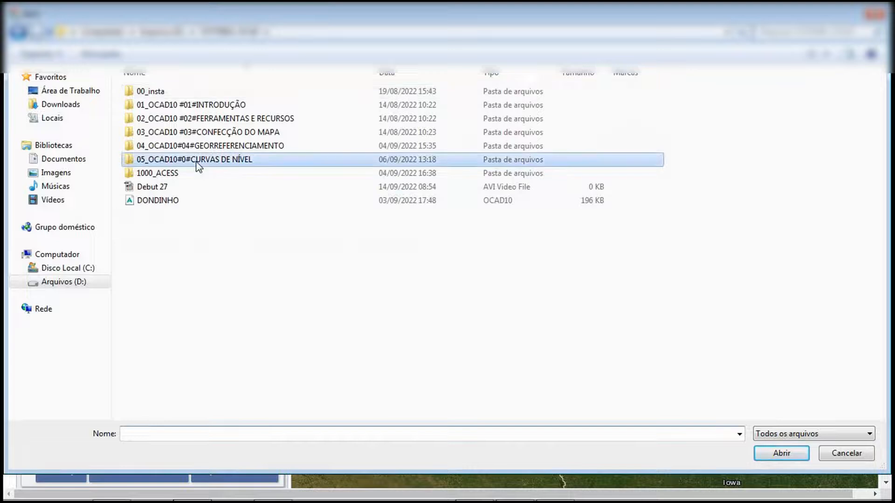
pyautogui.doubleClick(197, 166)
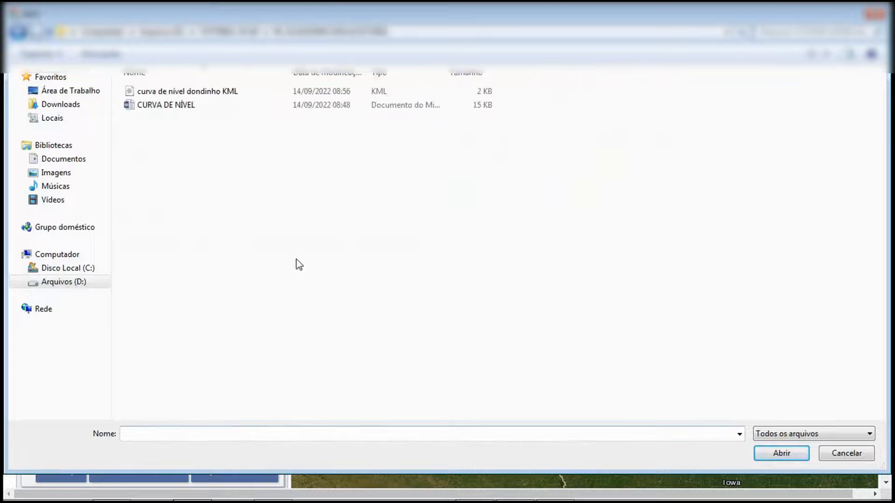
pyautogui.click(170, 92)
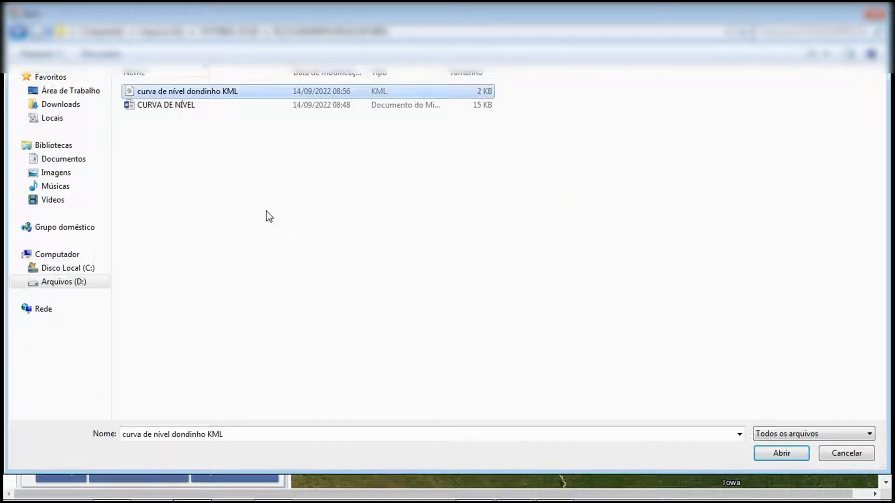
pyautogui.doubleClick(178, 93)
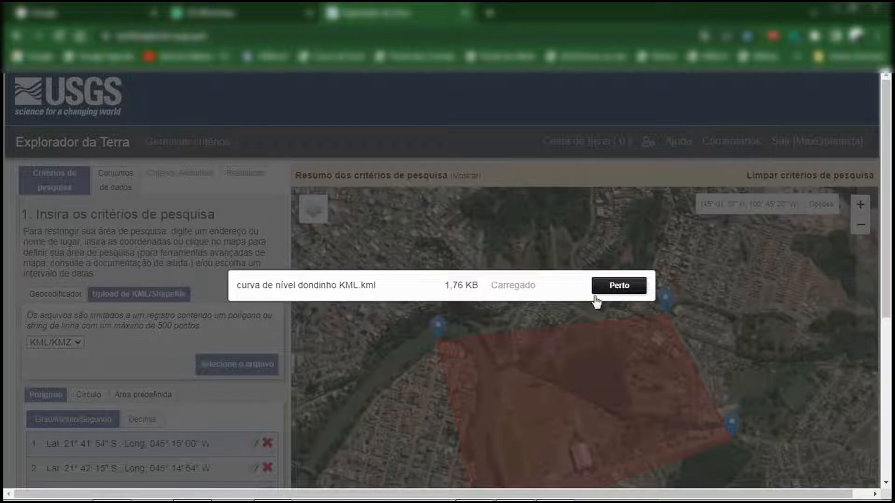
pyautogui.click(602, 292)
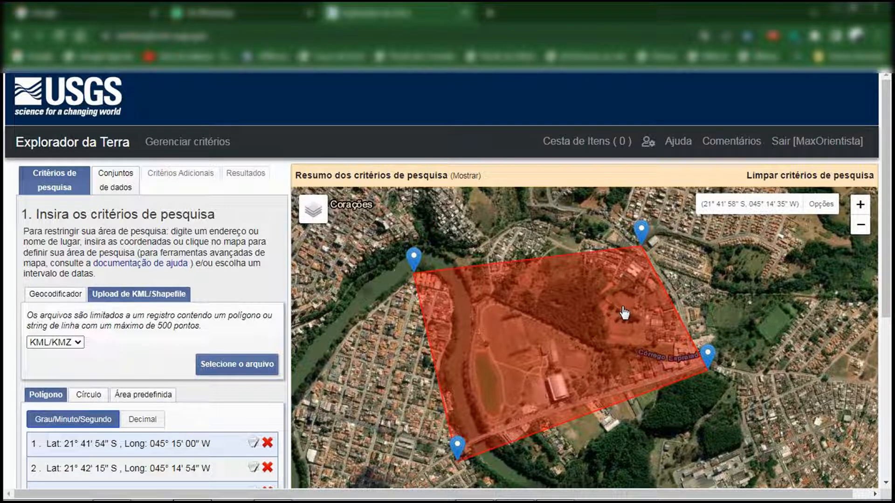
pyautogui.scroll(-4, 197, 336)
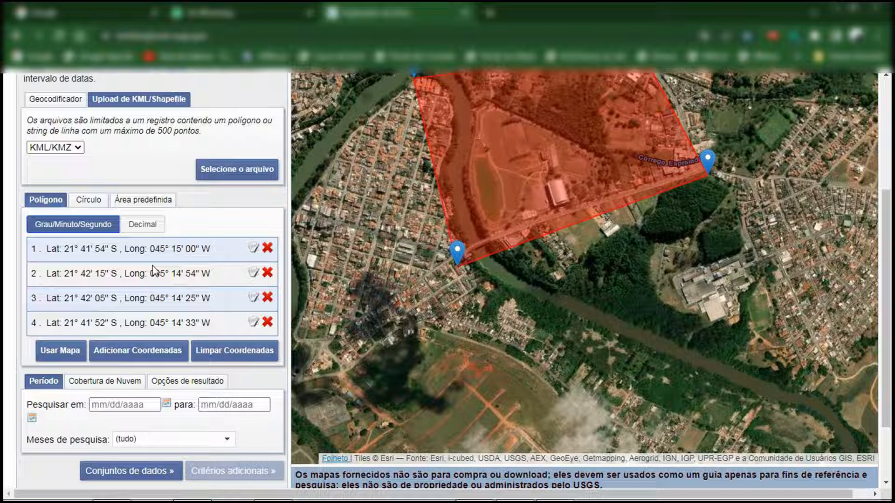
# Choose the SRTM 1 Arc-Second Global dataset under Digital Elevation's SRTM group and show the search results
pyautogui.scroll(-2, 154, 270)
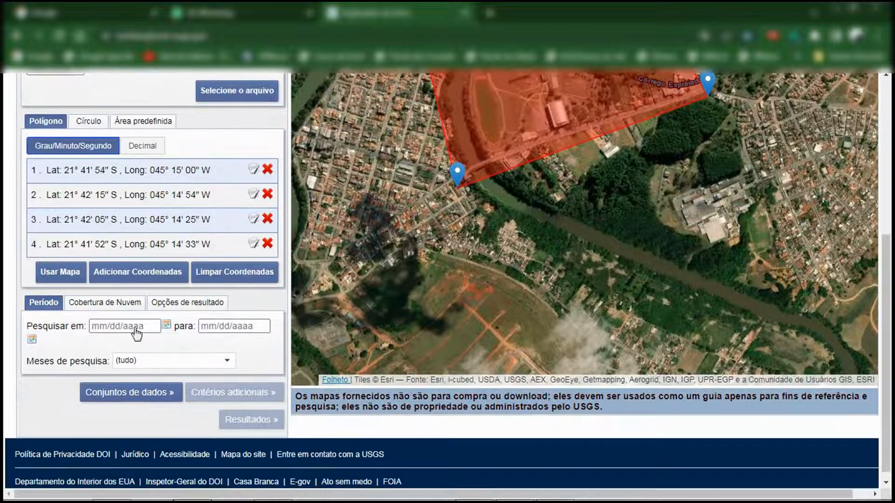
pyautogui.click(128, 388)
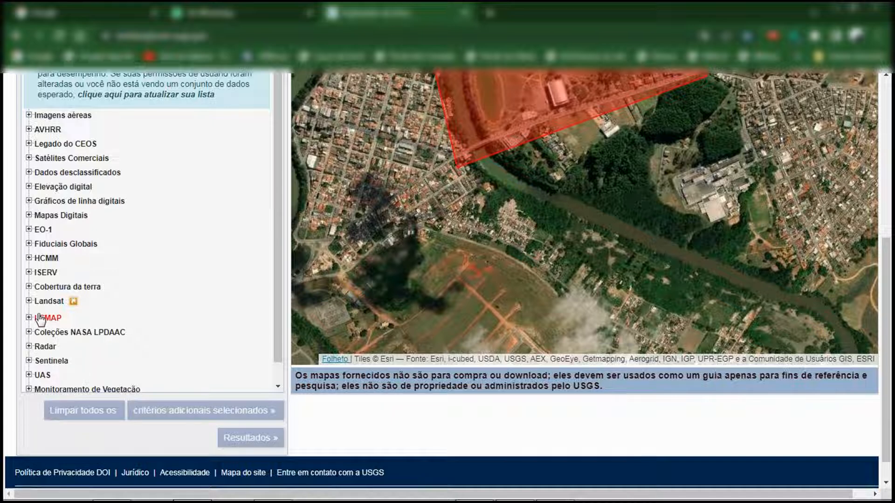
pyautogui.click(29, 187)
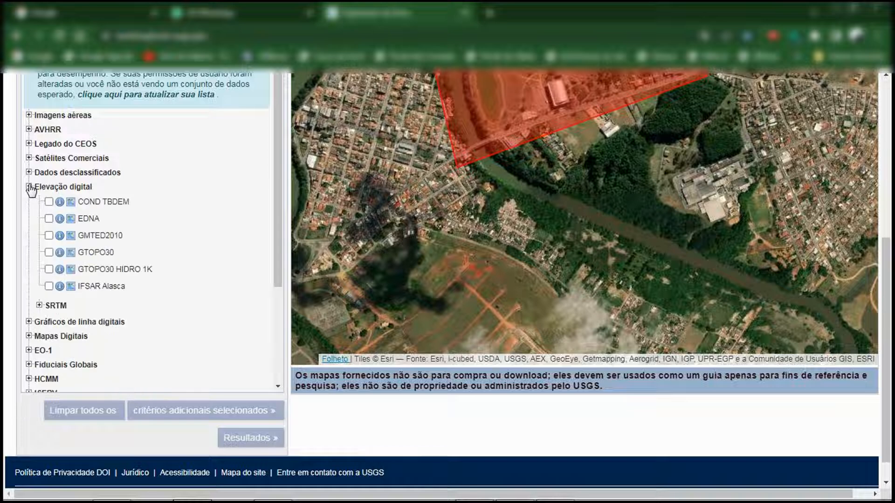
pyautogui.click(39, 306)
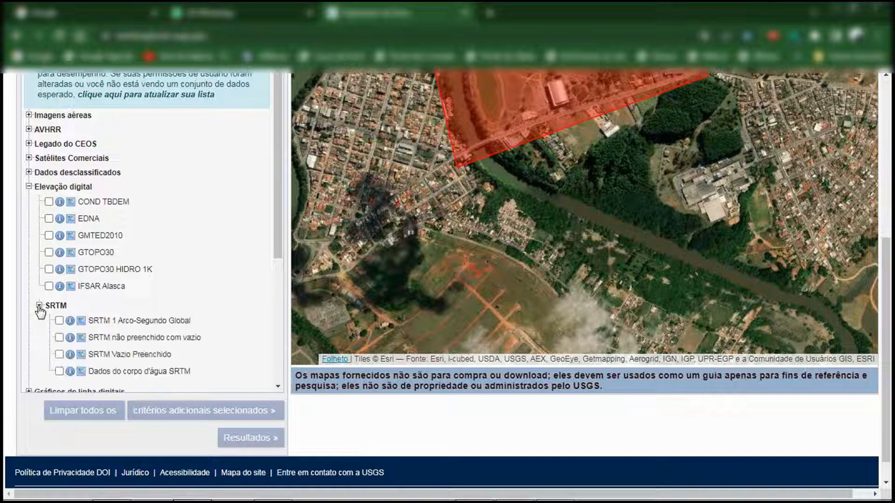
pyautogui.scroll(-1, 37, 328)
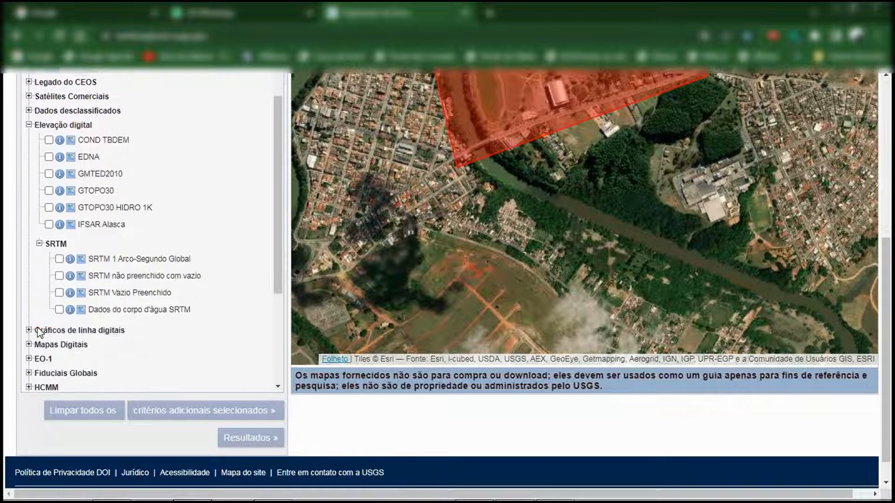
pyautogui.click(60, 256)
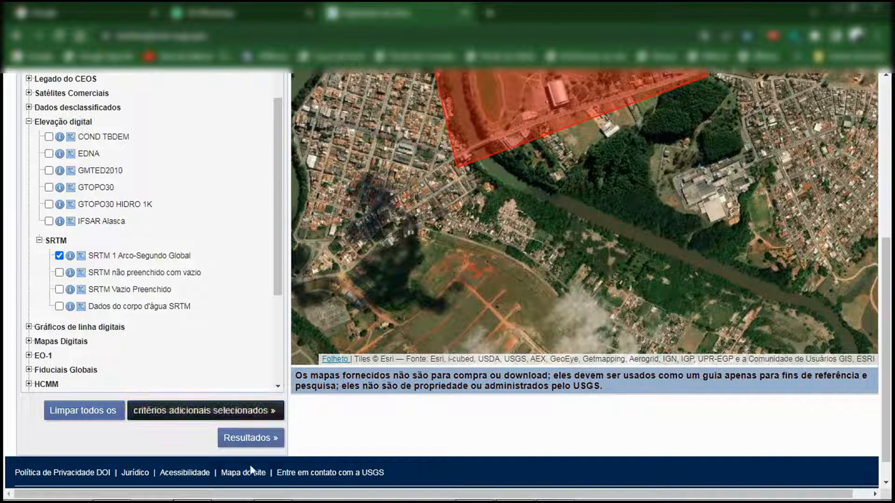
pyautogui.click(264, 440)
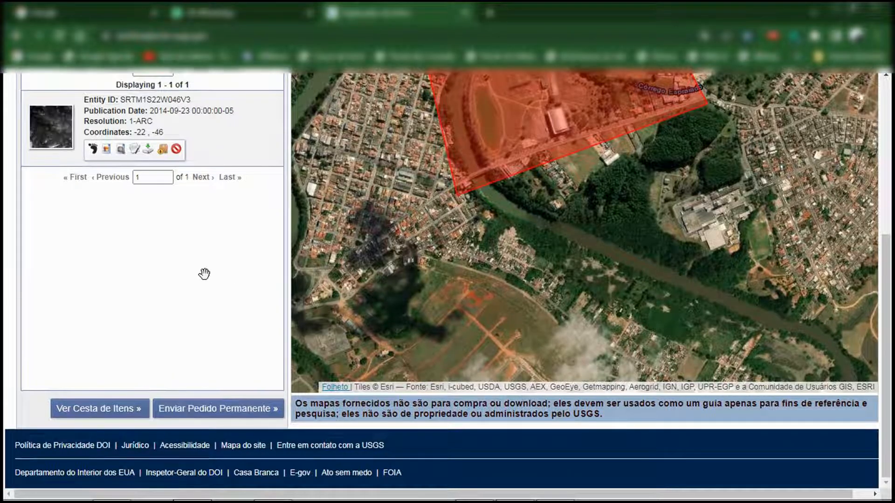
# Show the SRTM result's footprint on the map, check its coverage of the Três Corações search area and overlay its browse image
pyautogui.scroll(4, 204, 274)
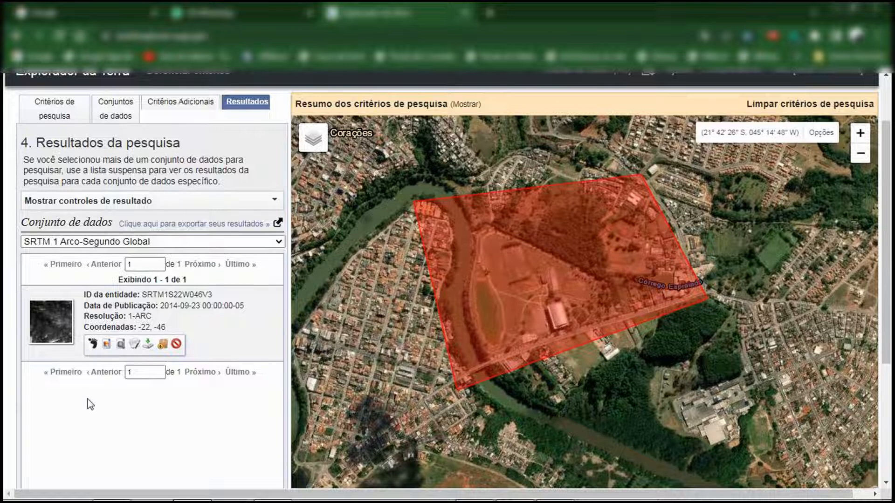
pyautogui.scroll(-1, 90, 405)
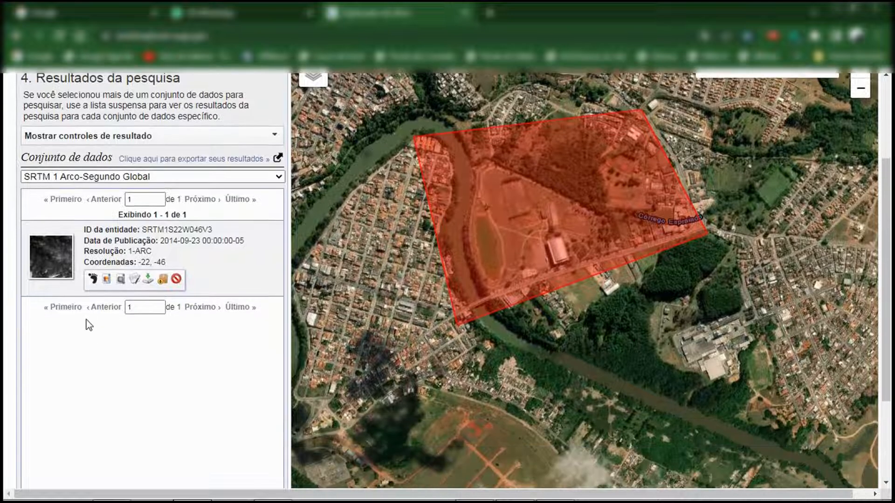
pyautogui.click(92, 279)
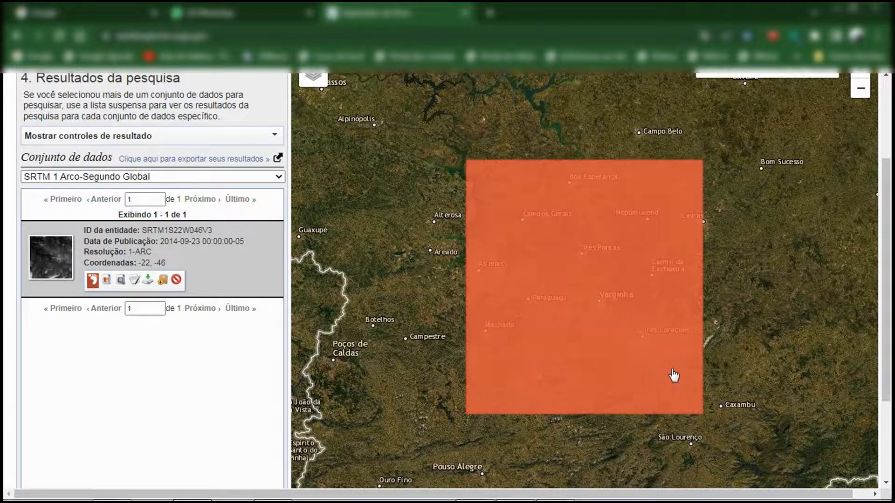
pyautogui.scroll(2, 648, 347)
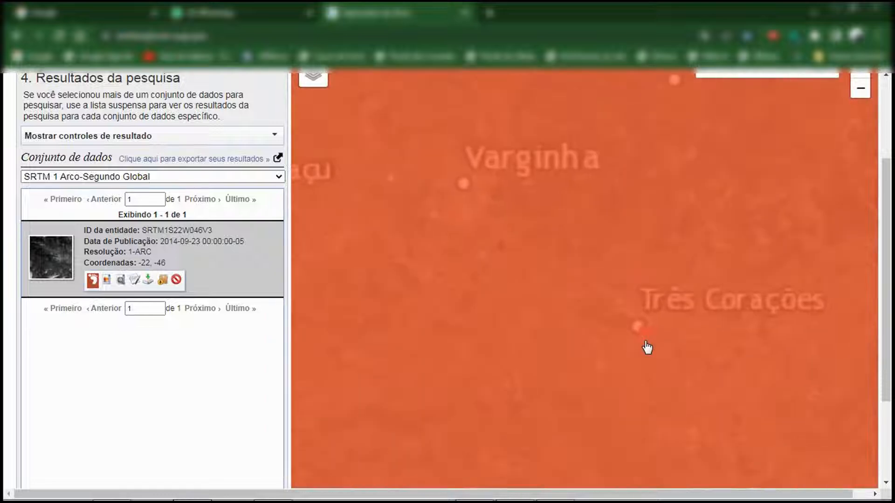
pyautogui.scroll(3, 648, 344)
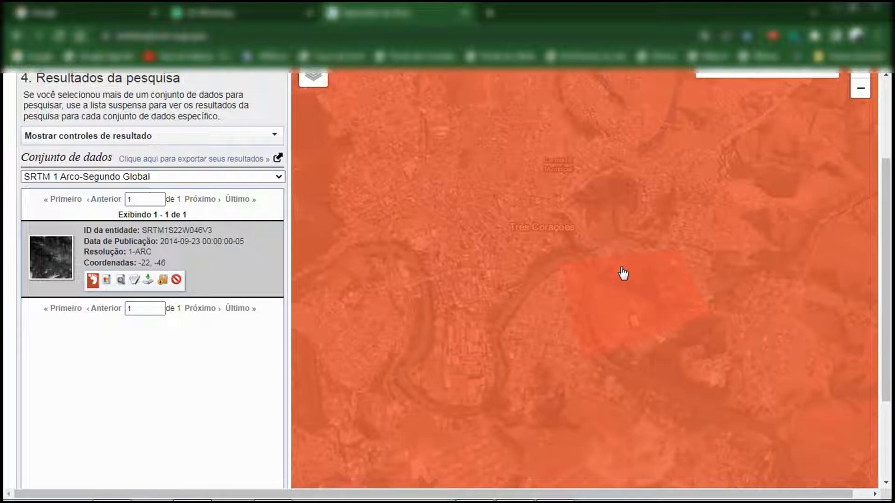
pyautogui.scroll(-2, 623, 273)
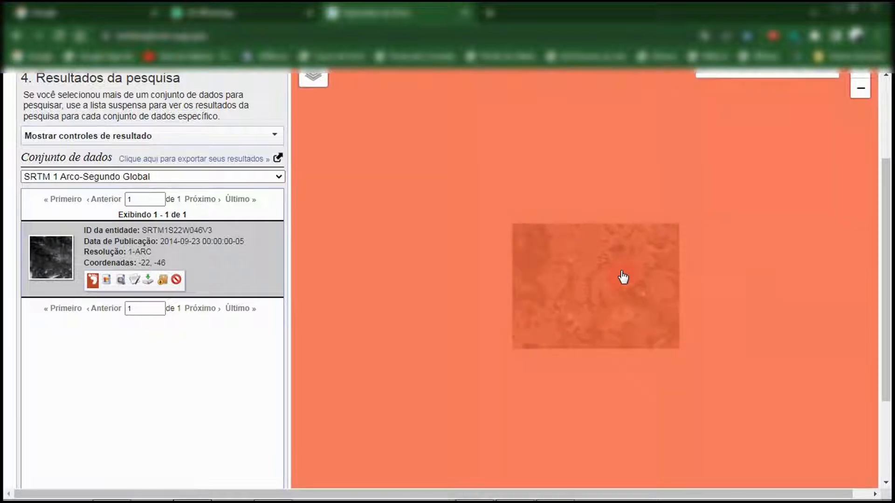
pyautogui.scroll(-2, 623, 277)
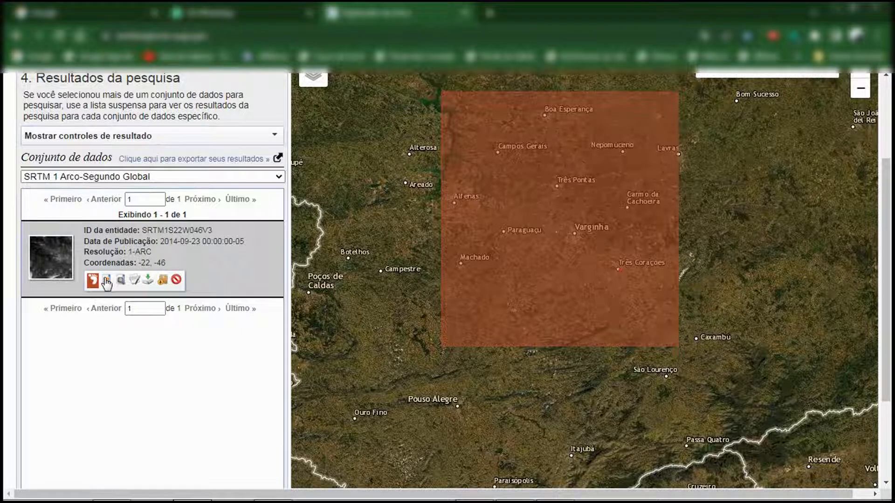
pyautogui.click(107, 281)
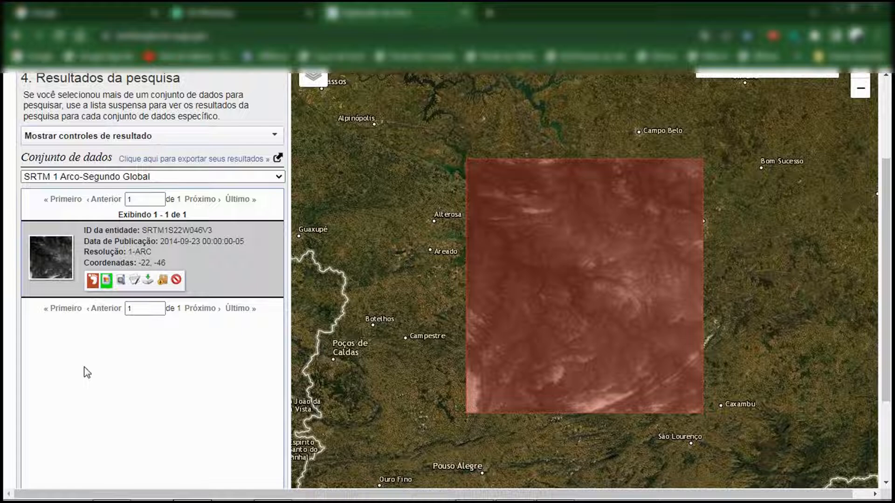
# Download the GeoTIFF 1 Arc-second file as "curva de nível dondinho TIF" in 05_OCAD10#0#CURVAS DE NÍVEL and dismiss the downloads bar
pyautogui.click(148, 283)
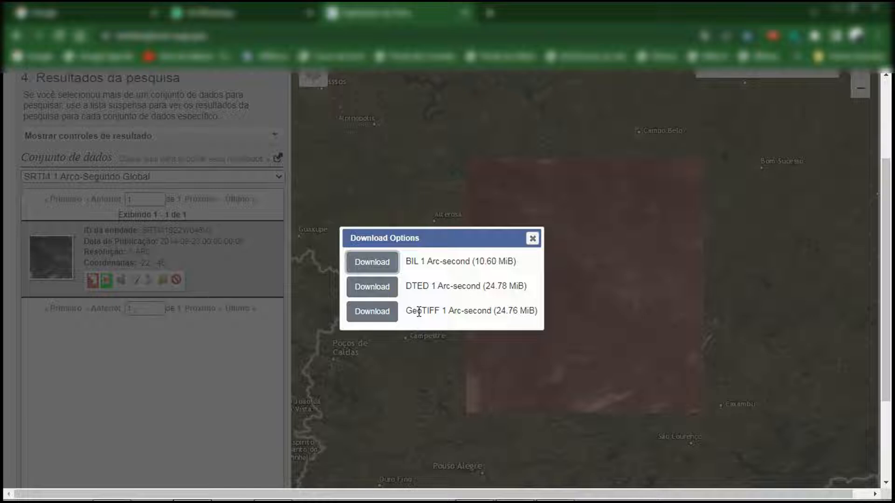
pyautogui.click(388, 316)
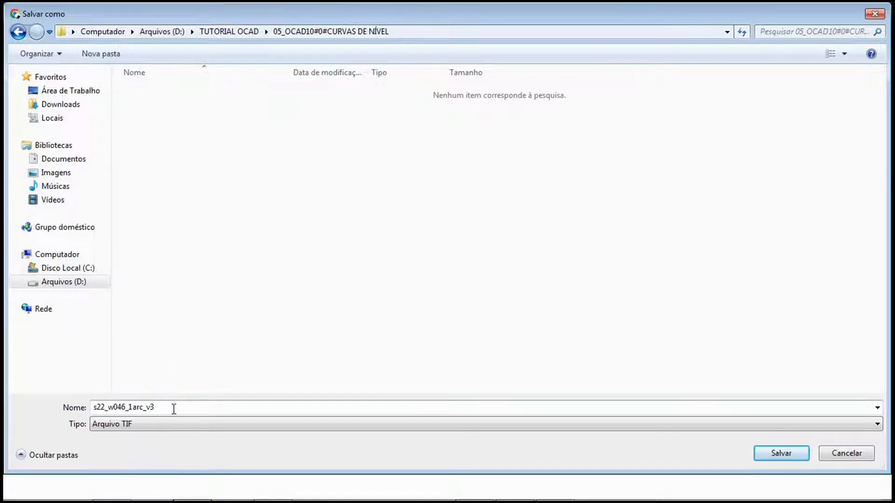
pyautogui.write('CUR')
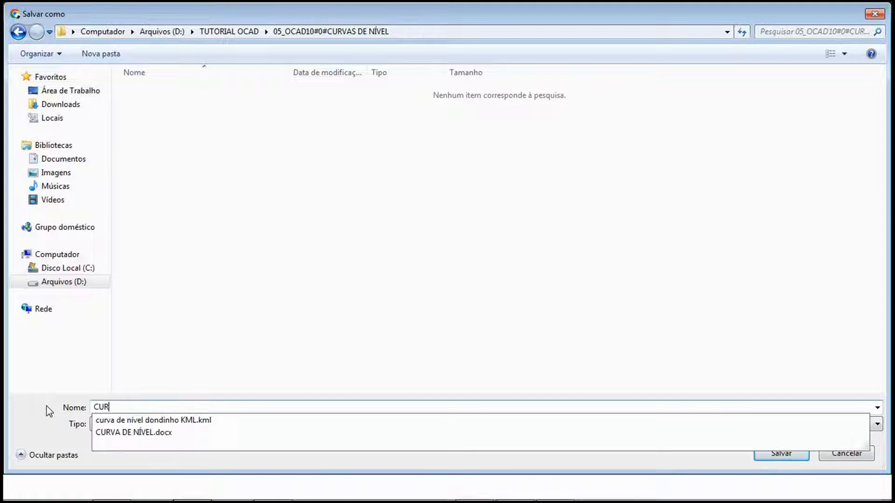
pyautogui.write('VA DE')
pyautogui.press('Down')
pyautogui.press('BackSpace')
pyautogui.press('BackSpace')
pyautogui.press('BackSpace')
pyautogui.press('BackSpace')
pyautogui.press('BackSpace')
pyautogui.press('BackSpace')
pyautogui.press('BackSpace')
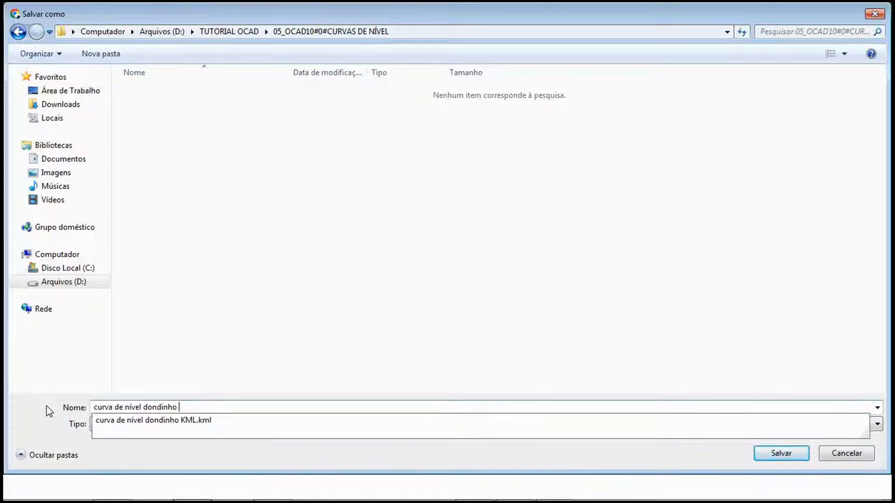
pyautogui.write('T')
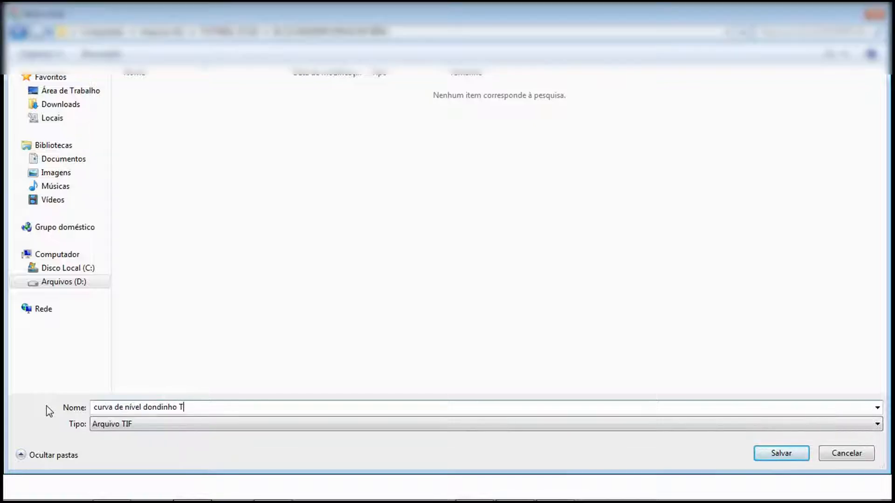
pyautogui.write('IF')
pyautogui.click(791, 454)
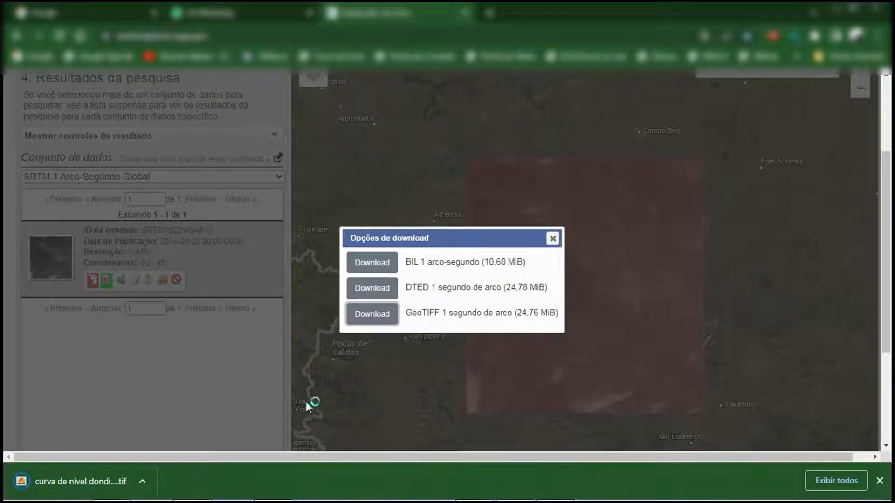
pyautogui.click(879, 480)
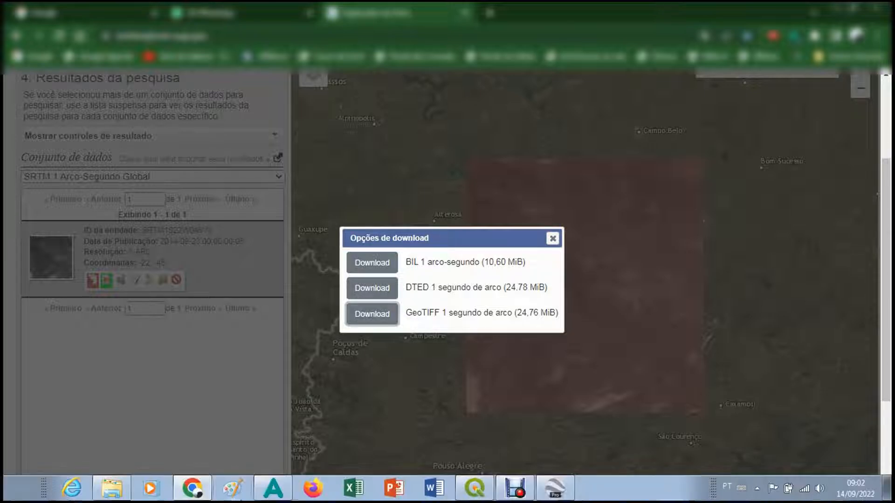
# Switch to QGIS and create a new empty project
pyautogui.click(482, 486)
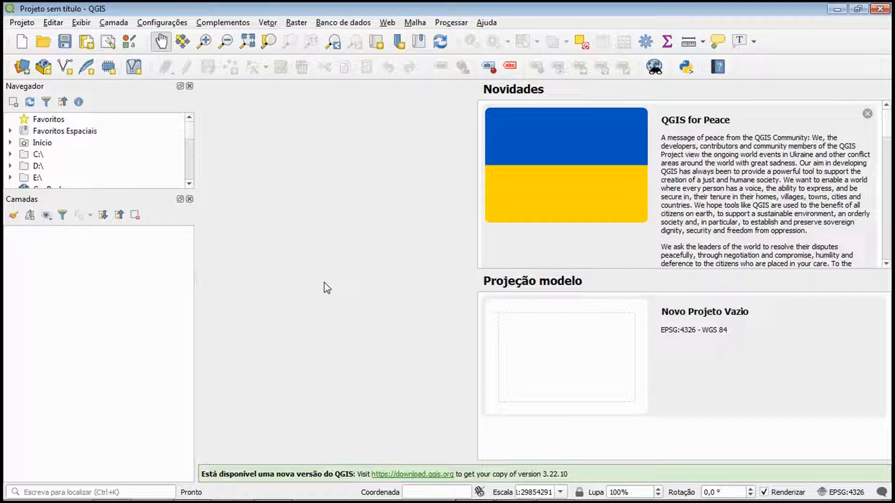
pyautogui.click(21, 41)
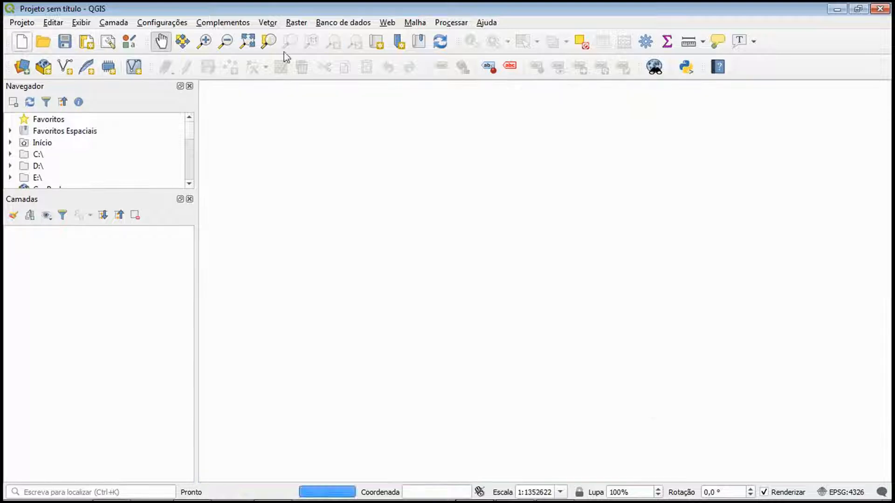
pyautogui.click(297, 23)
pyautogui.moveTo(338, 117)
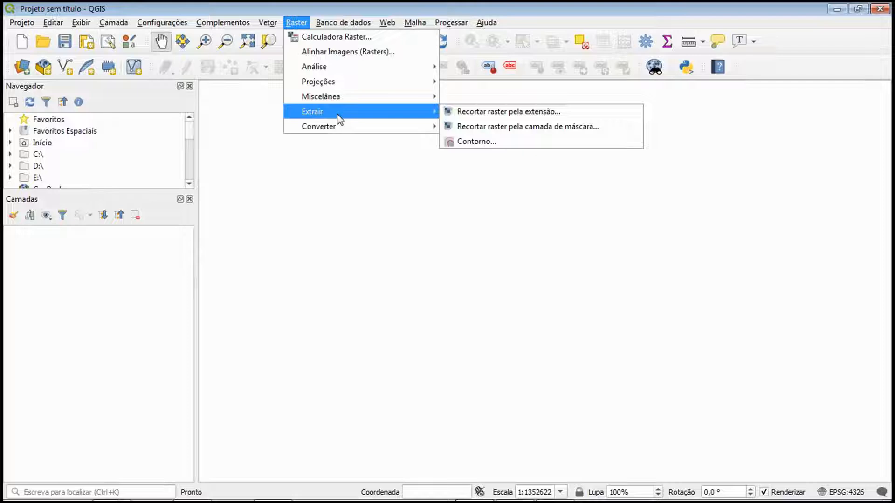
pyautogui.press('Escape')
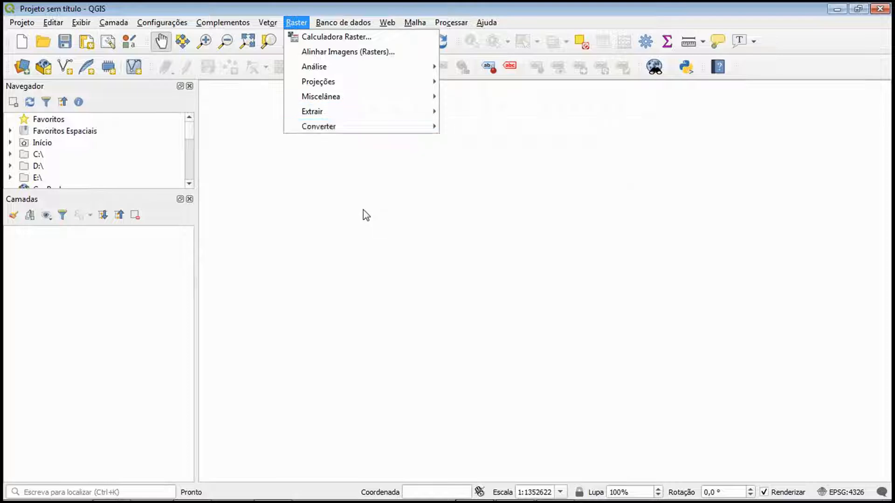
pyautogui.press('Escape')
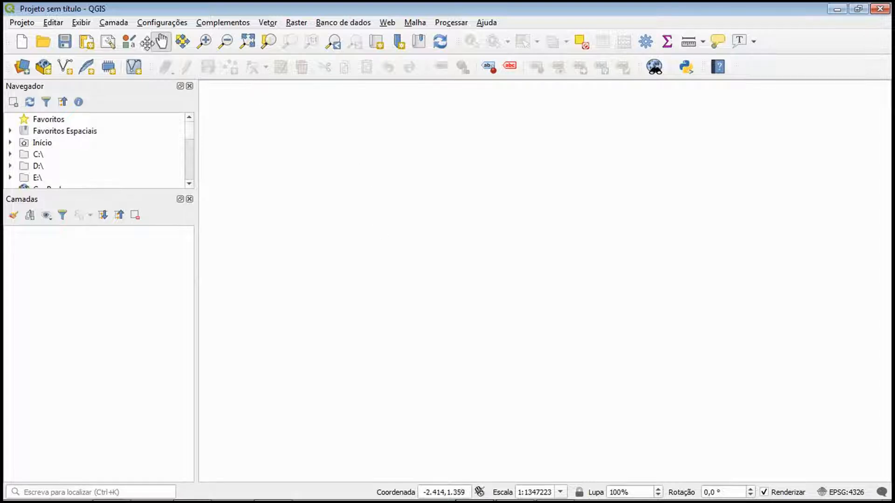
# Add "curva de nível dondinho TIF" from 05_OCAD10#0#CURVAS DE NÍVEL as a raster layer and close the data source manager
pyautogui.click(113, 23)
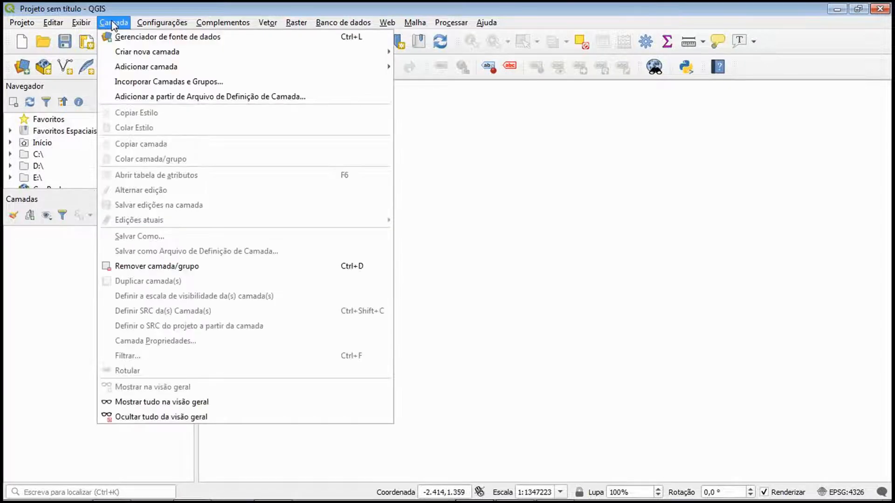
pyautogui.moveTo(134, 68)
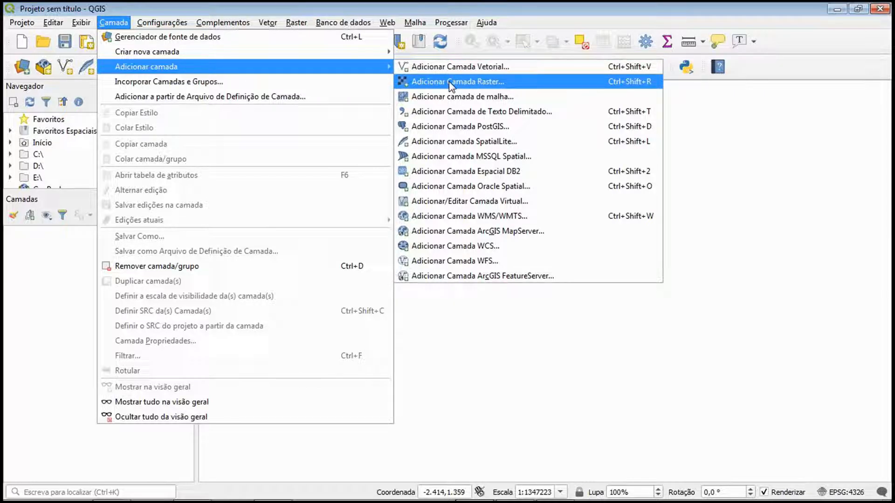
pyautogui.click(541, 85)
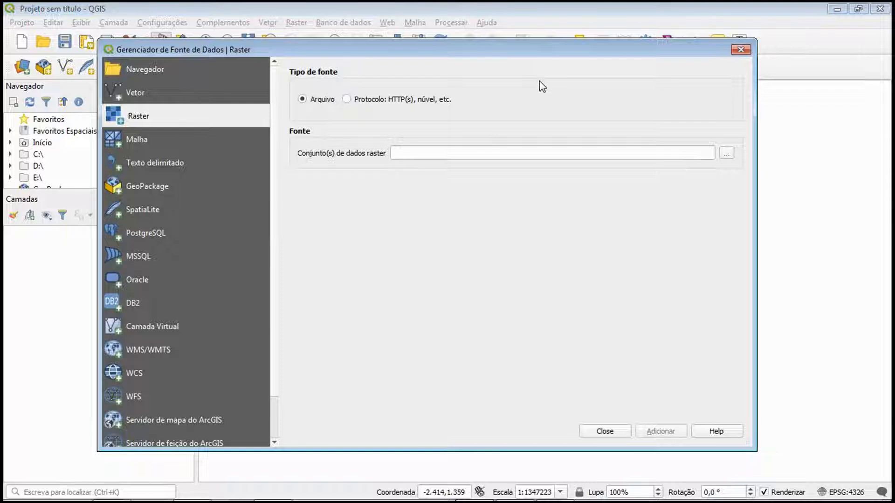
pyautogui.click(725, 155)
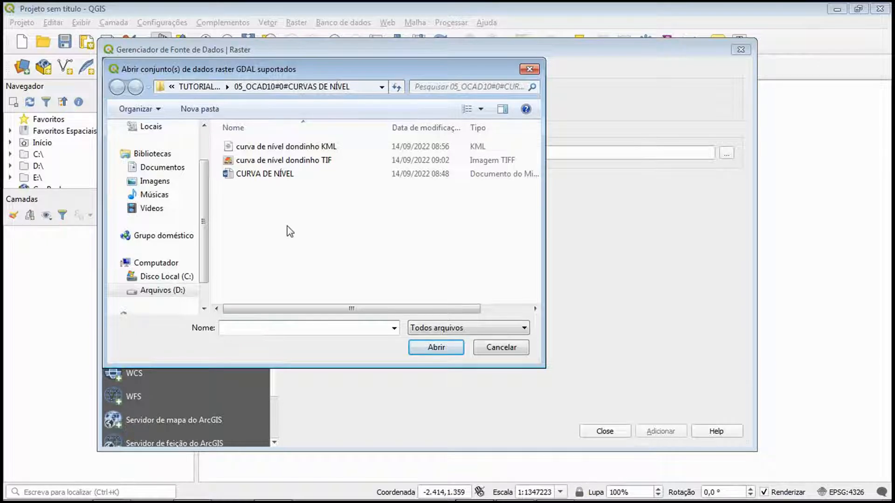
pyautogui.doubleClick(303, 160)
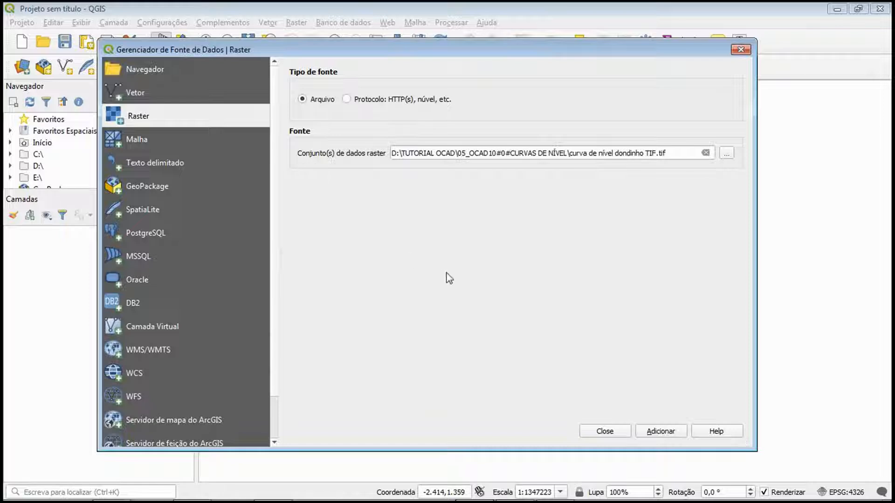
pyautogui.click(650, 434)
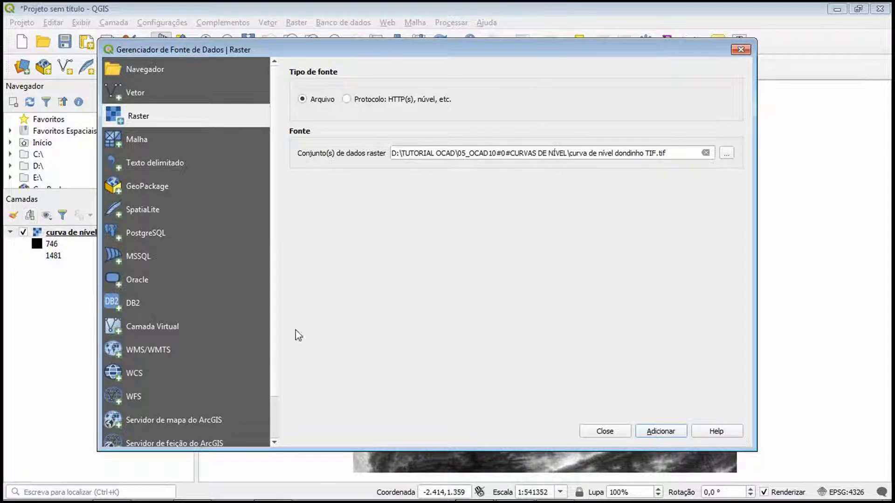
pyautogui.click(593, 433)
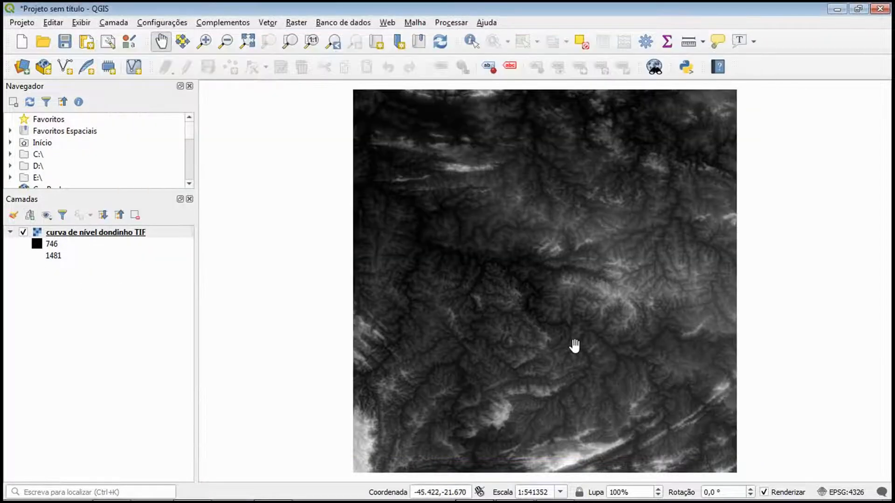
pyautogui.scroll(-1, 574, 346)
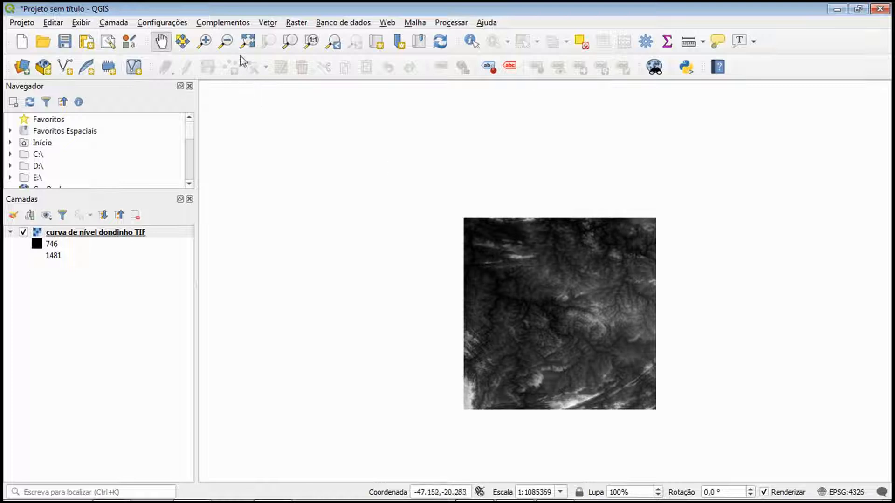
# Add "curva de nível dondinho KML" from 05_OCAD10#0#CURVAS DE NÍVEL as a vector layer and close the data source manager
pyautogui.click(113, 22)
pyautogui.moveTo(173, 55)
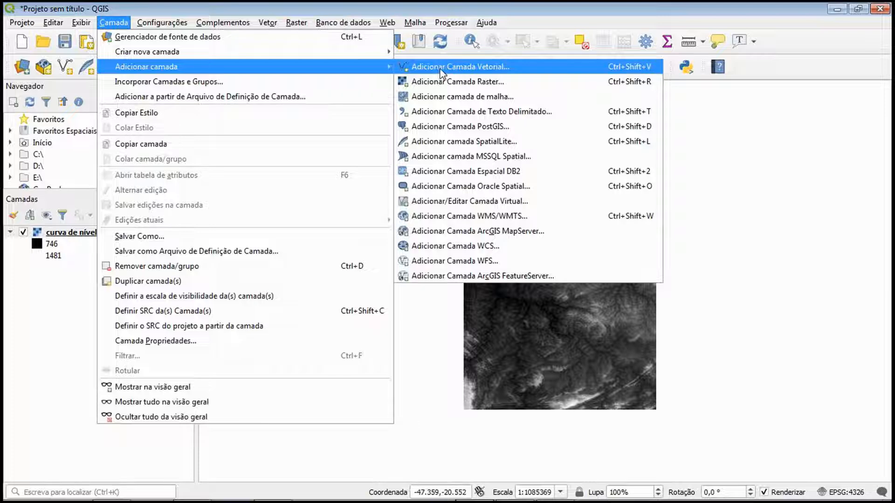
pyautogui.click(440, 70)
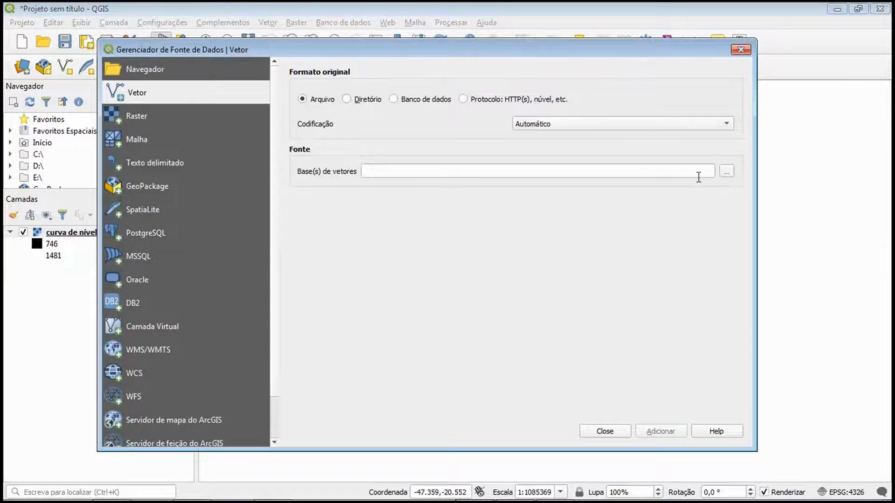
pyautogui.click(726, 173)
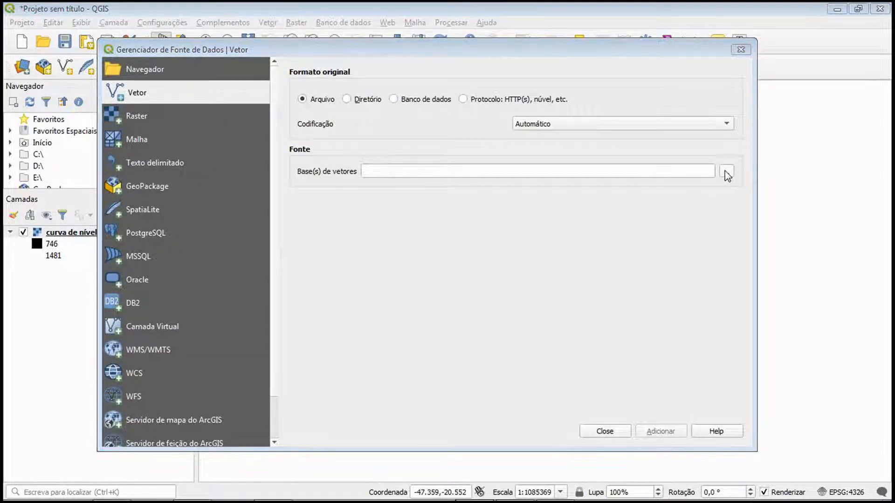
pyautogui.click(283, 149)
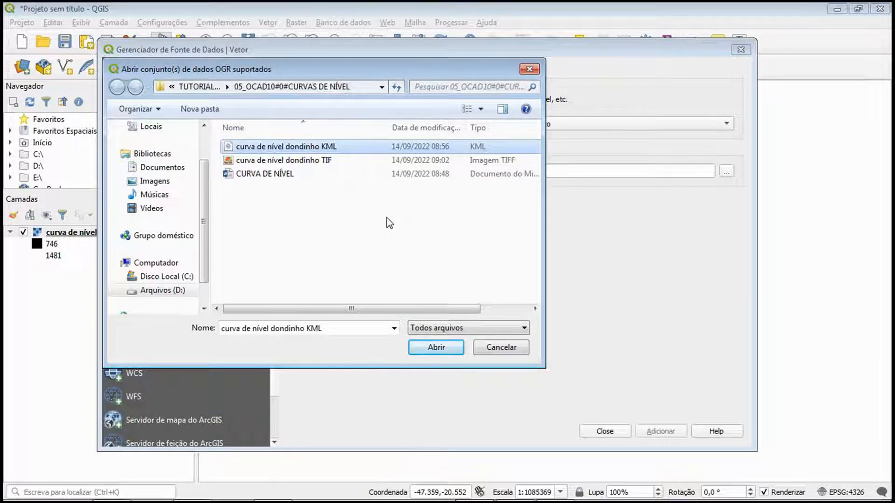
pyautogui.click(436, 347)
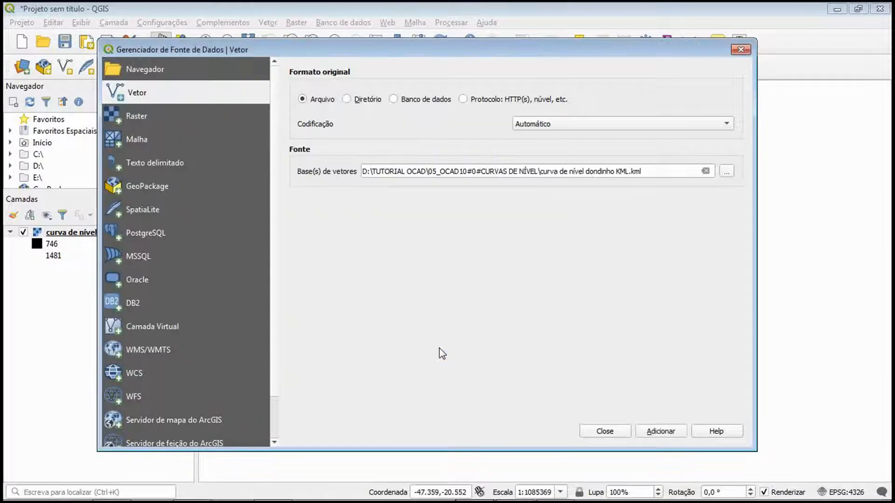
pyautogui.click(659, 432)
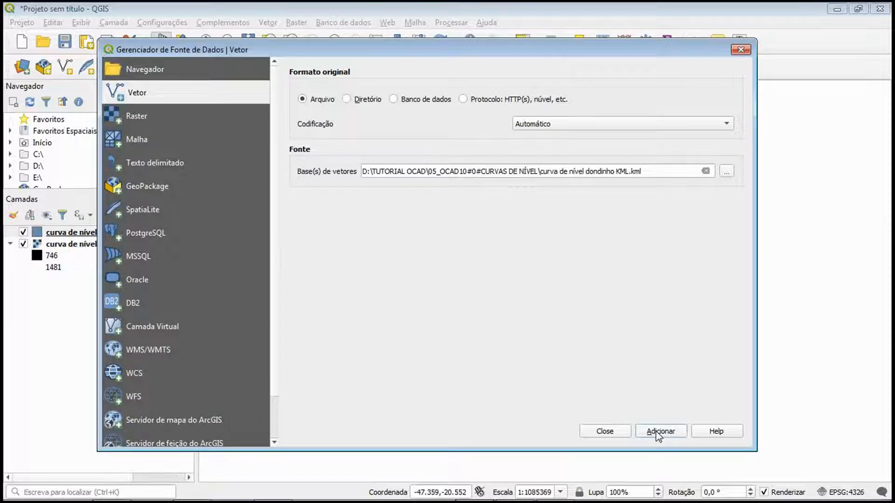
pyautogui.click(620, 431)
# Locate the KML polygon by temporarily hiding the TIF layer, and compare its position and size with the full elevation raster
pyautogui.scroll(1, 627, 386)
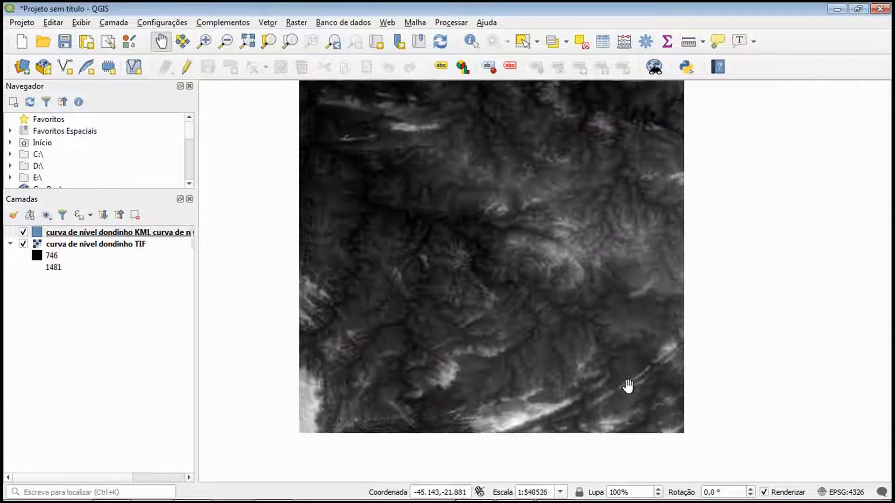
pyautogui.scroll(1, 627, 386)
pyautogui.scroll(-1, 625, 379)
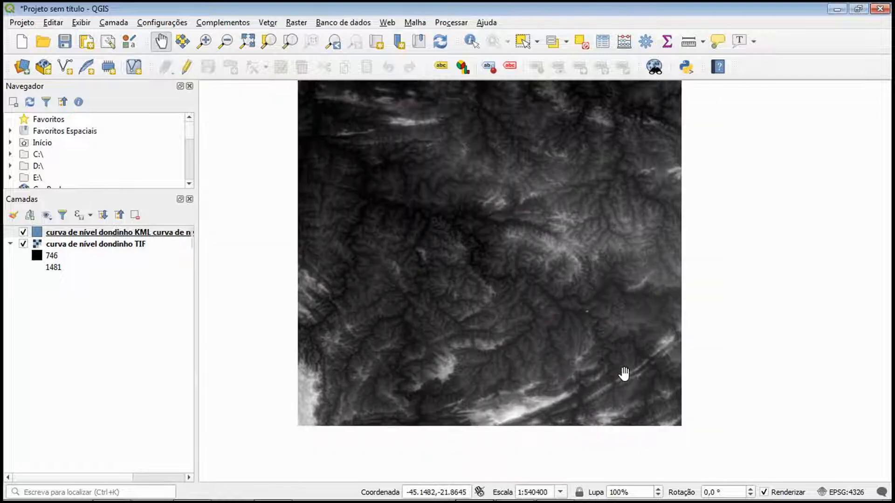
pyautogui.click(23, 244)
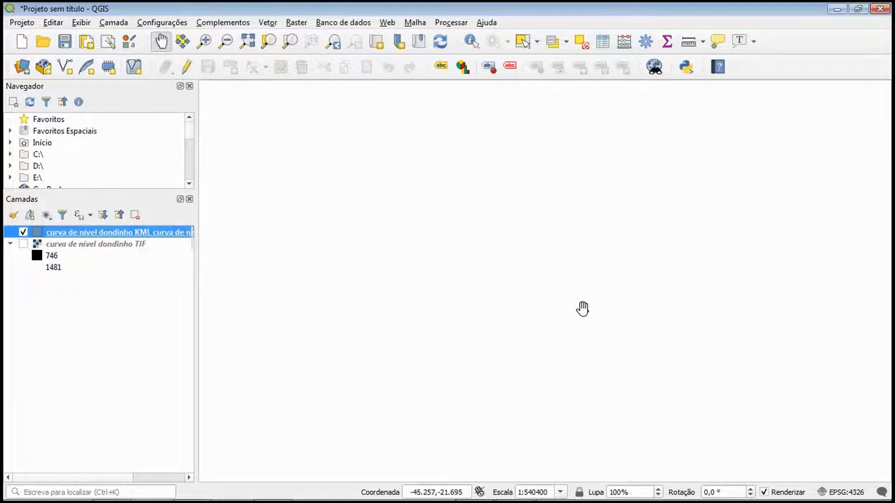
pyautogui.scroll(3, 581, 309)
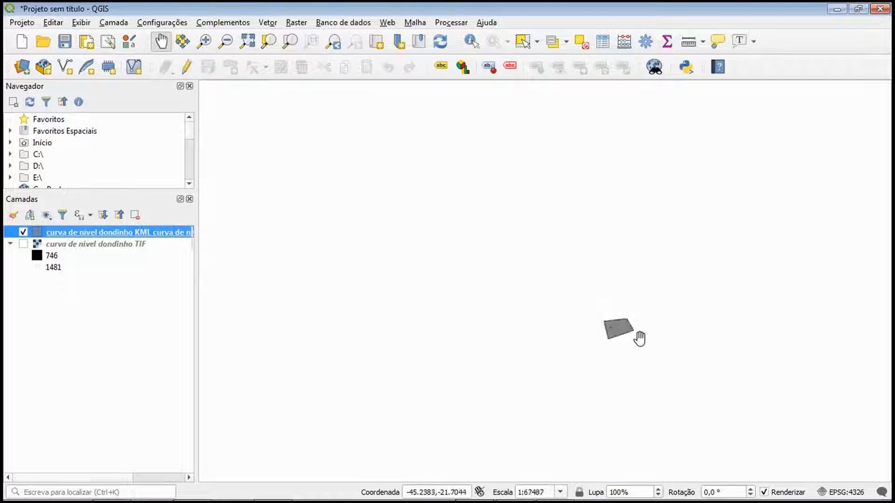
pyautogui.click(23, 244)
pyautogui.scroll(6, 619, 334)
pyautogui.scroll(-3, 619, 334)
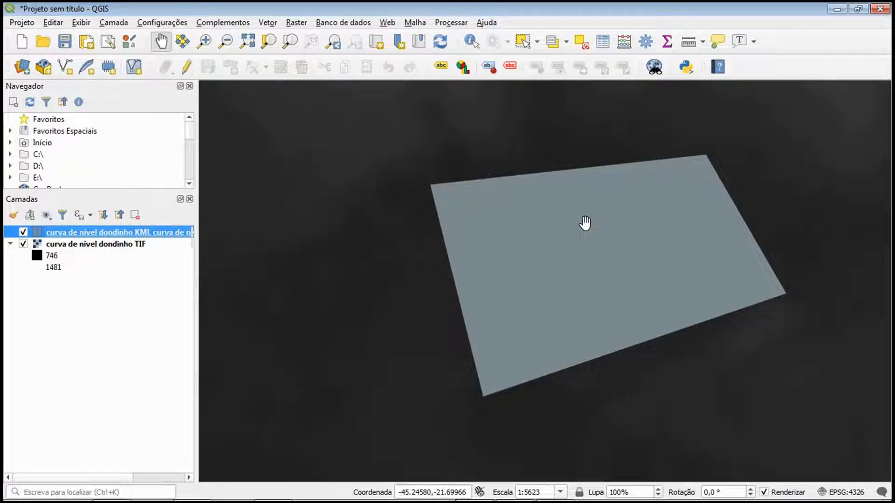
pyautogui.scroll(-4, 585, 224)
pyautogui.scroll(-2, 620, 281)
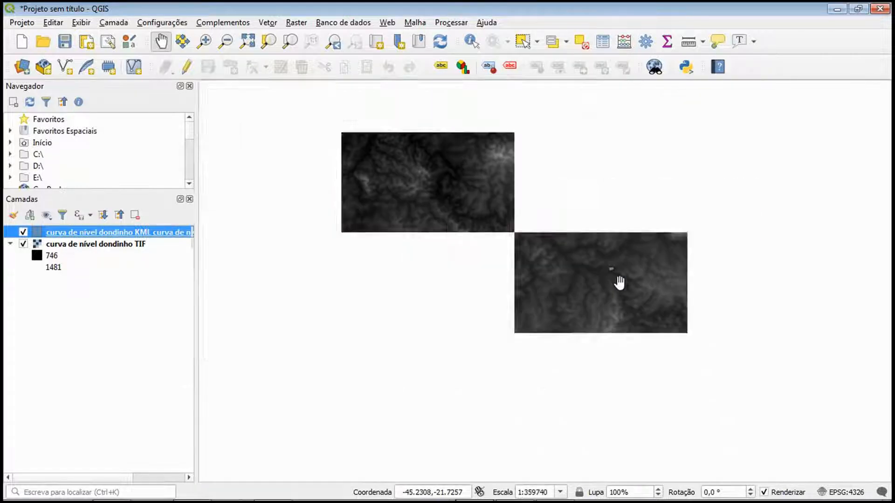
pyautogui.scroll(-1, 618, 282)
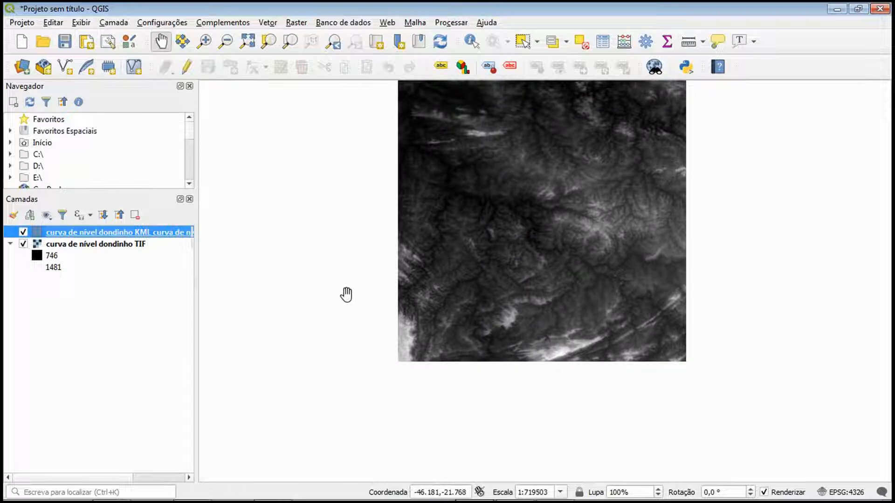
pyautogui.scroll(1, 286, 256)
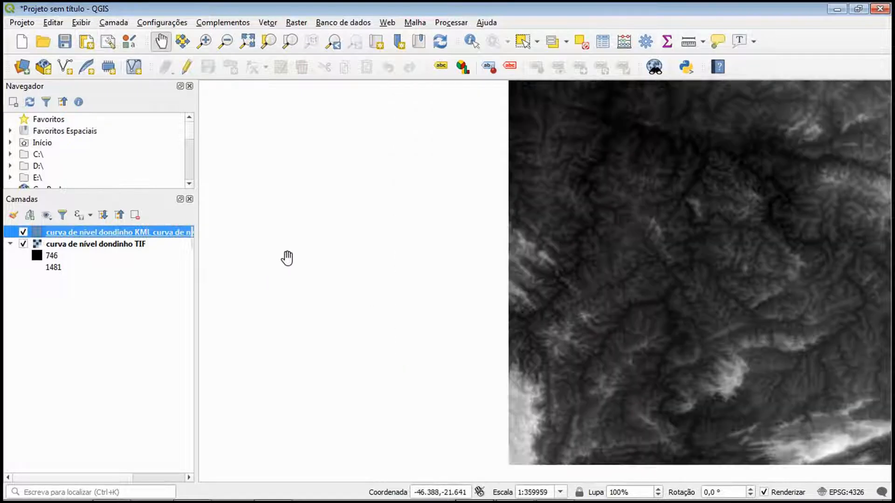
pyautogui.scroll(-2, 382, 240)
pyautogui.moveTo(506, 219); pyautogui.dragTo(486, 258)
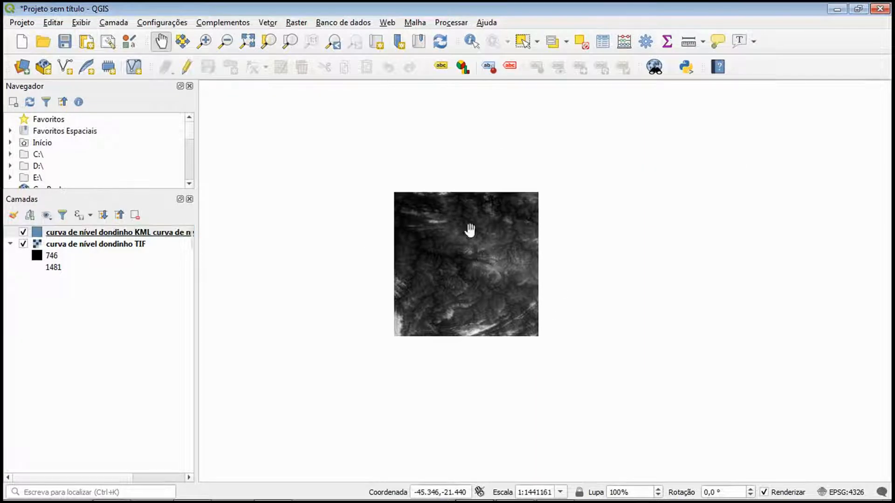
# Set up a clip of the raster by mask layer, with "curva de nível dondinho TIF" as input and the dondinho KML layer as mask
pyautogui.click(301, 26)
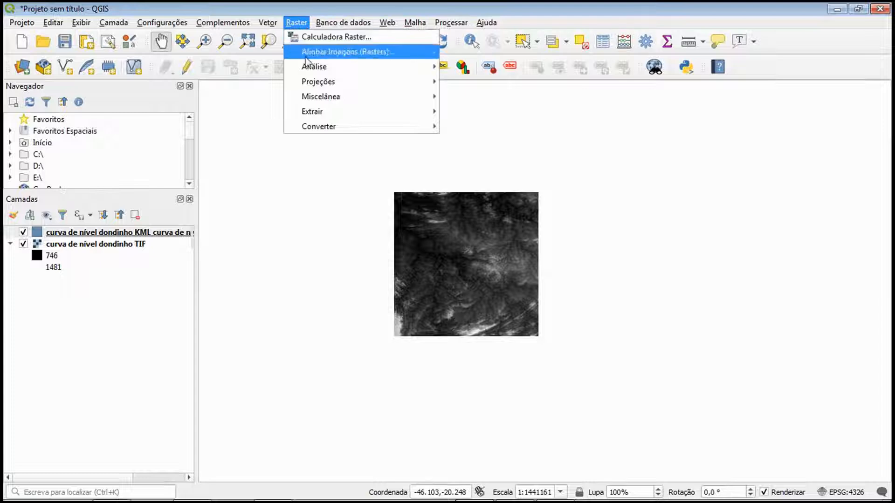
pyautogui.moveTo(318, 113)
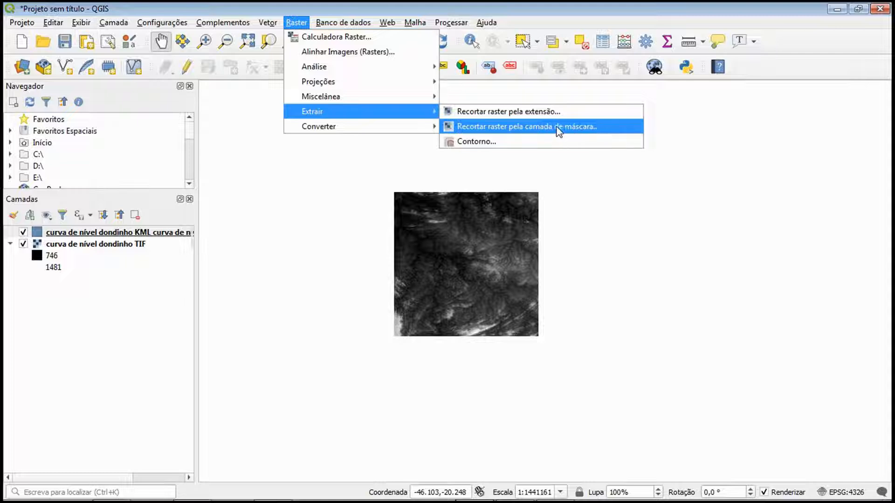
pyautogui.click(528, 131)
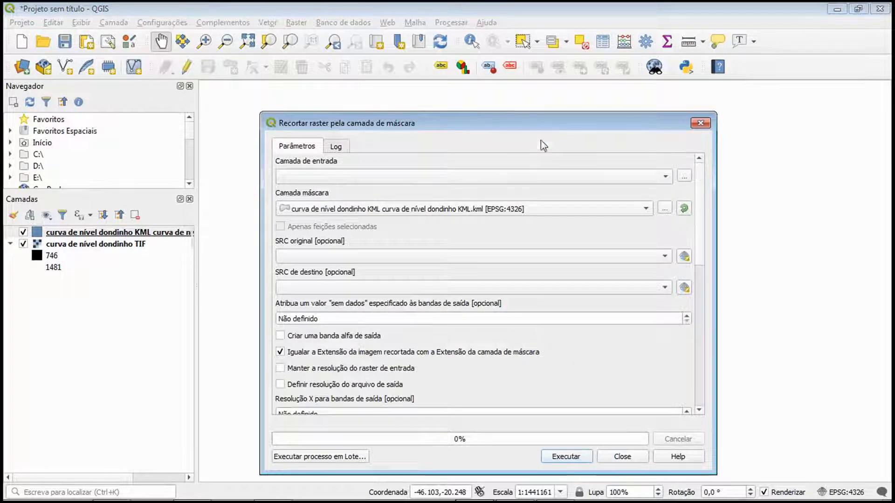
pyautogui.click(340, 175)
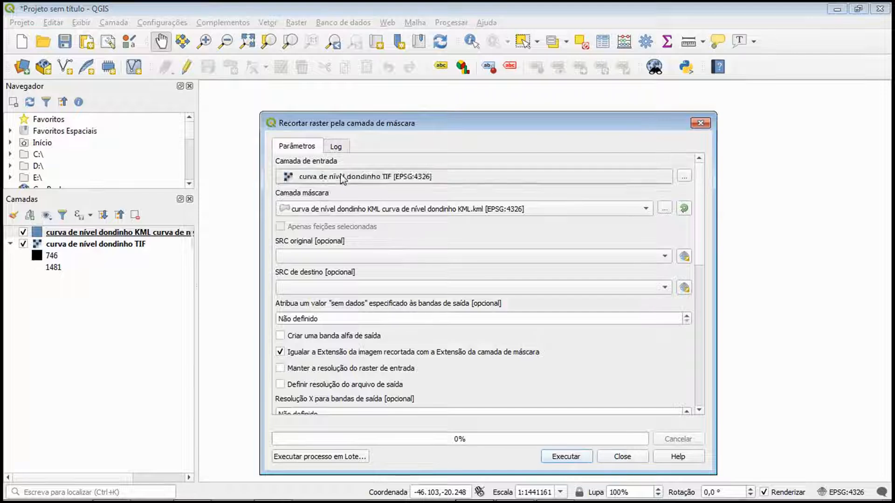
pyautogui.click(373, 178)
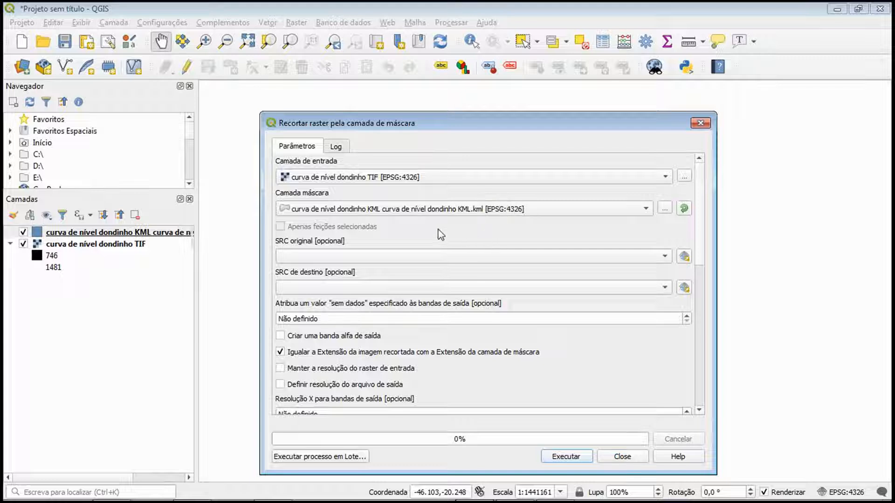
pyautogui.click(412, 215)
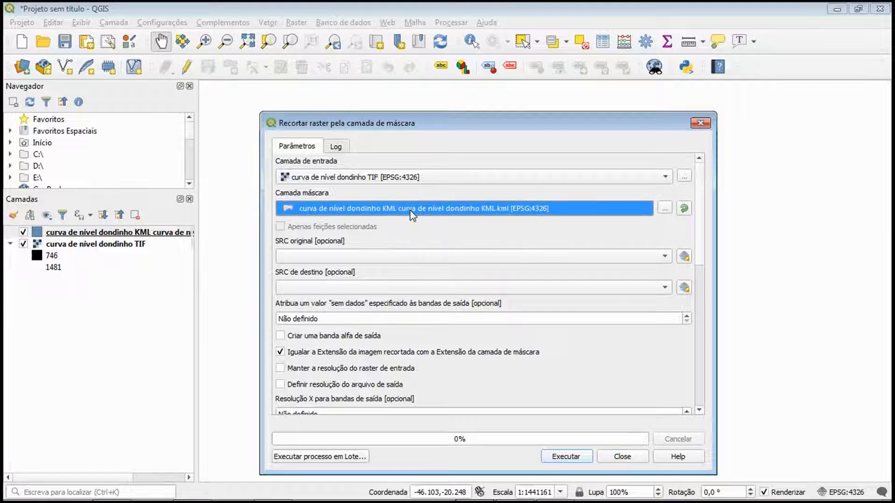
pyautogui.click(412, 213)
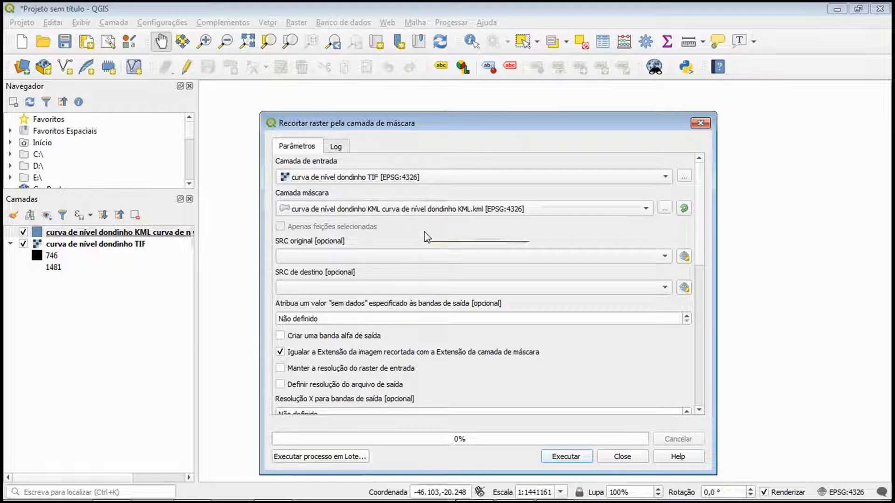
# Review the remaining clip parameters, leave the creation profile at Padrão, run the clip and close its dialog
pyautogui.scroll(-5, 621, 361)
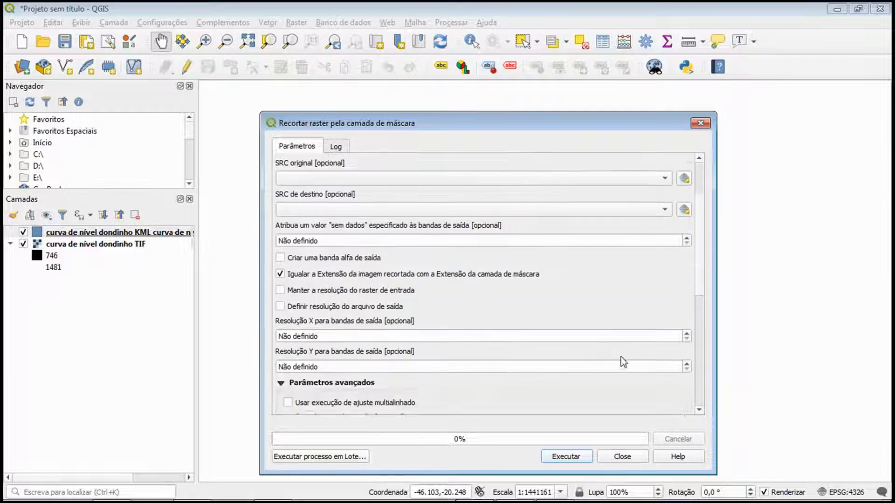
pyautogui.scroll(-4, 620, 359)
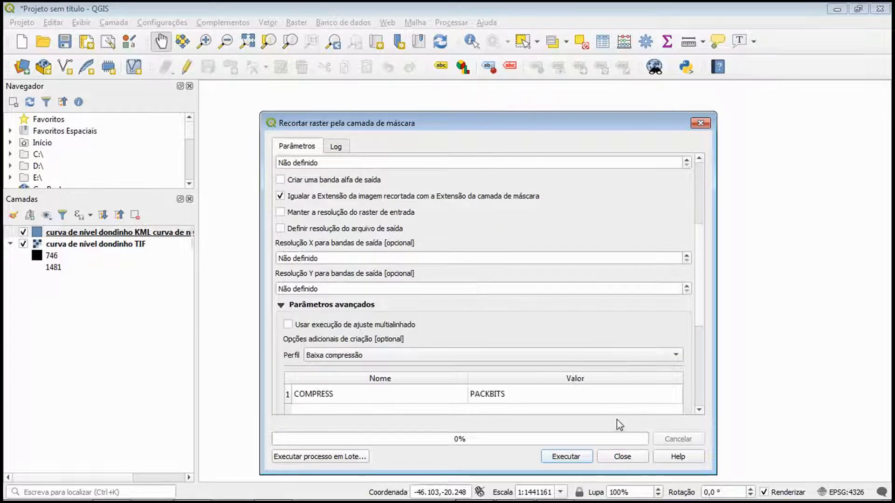
pyautogui.scroll(1, 607, 287)
pyautogui.scroll(4, 603, 354)
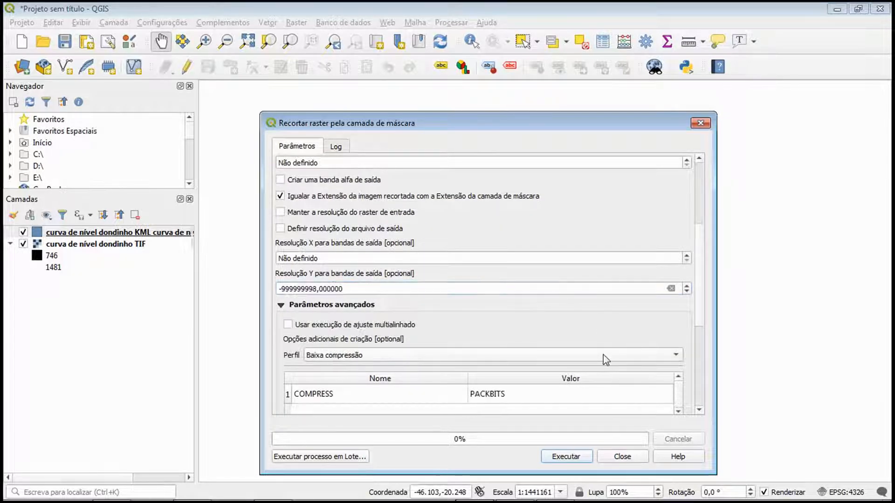
pyautogui.scroll(-1, 603, 354)
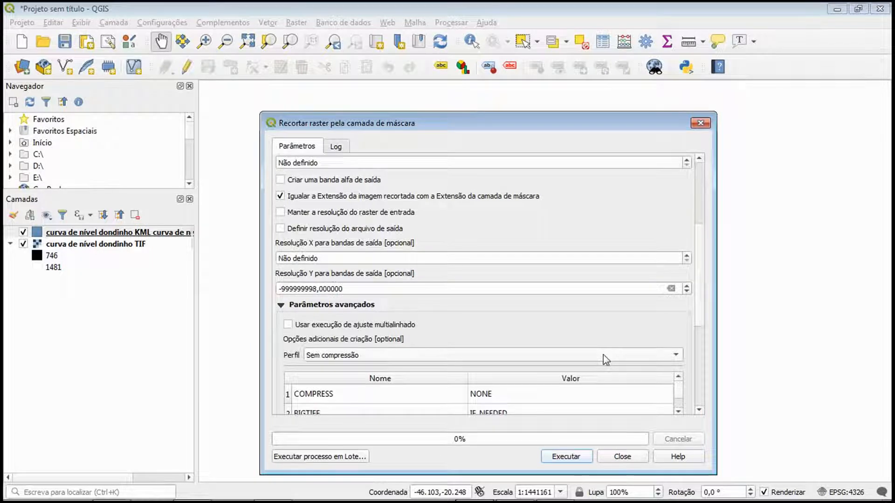
pyautogui.scroll(1, 603, 354)
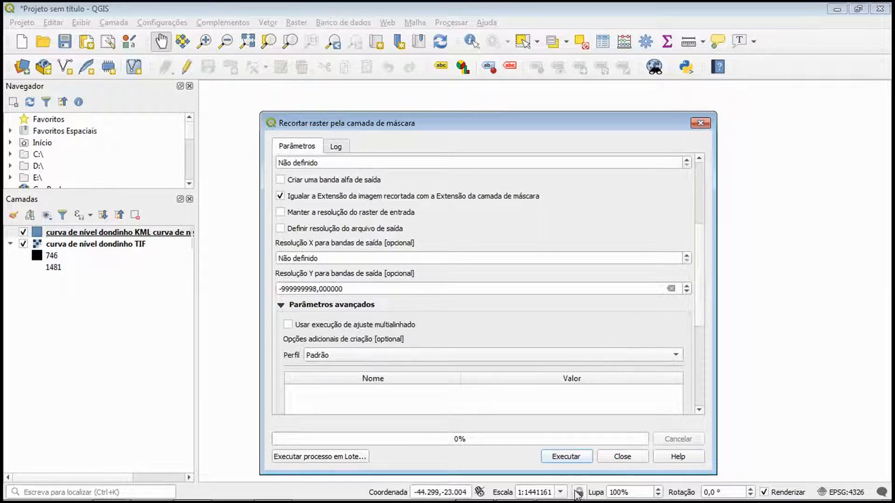
pyautogui.click(574, 458)
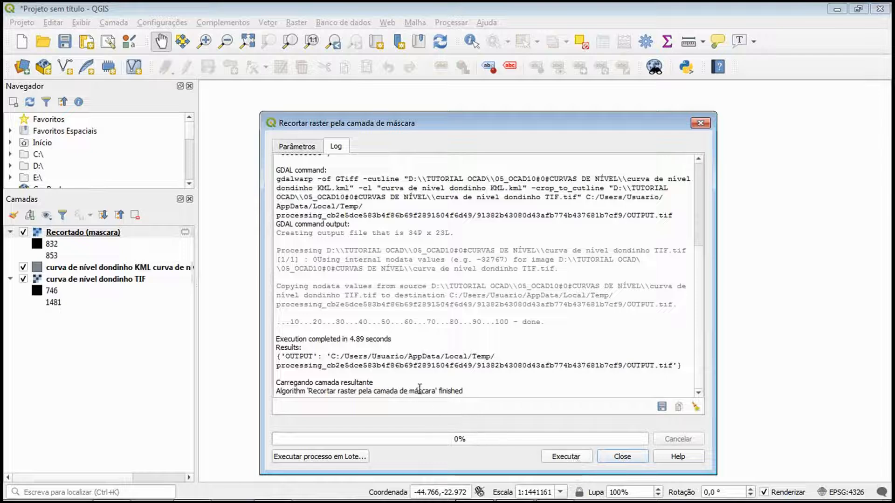
pyautogui.click(612, 458)
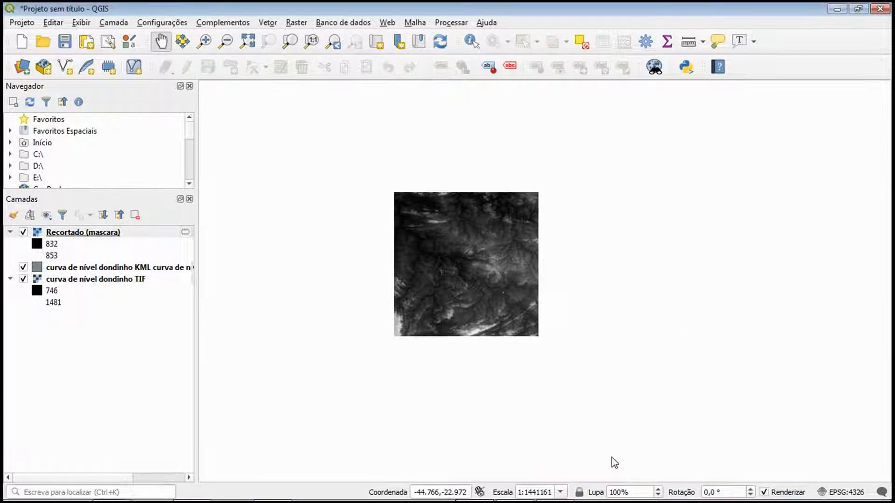
# Check the clipped raster against the full raster and hide the original TIF and KML layers, leaving only the clipped area displayed
pyautogui.scroll(6, 510, 294)
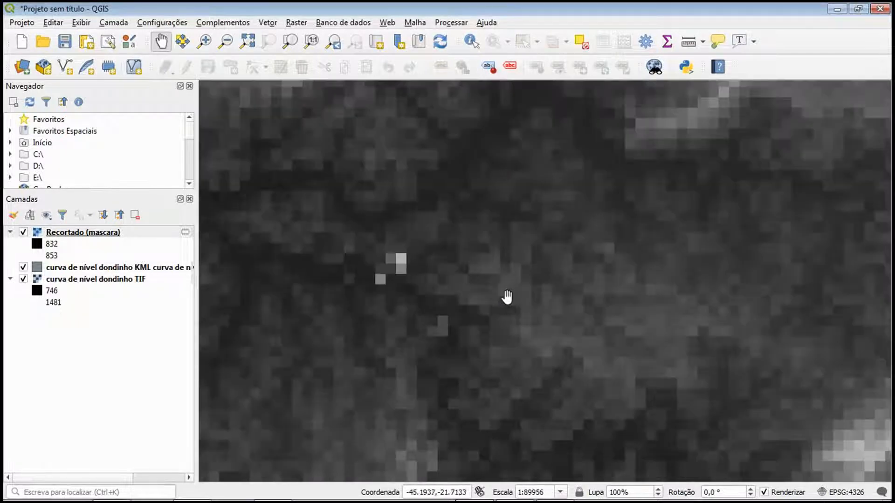
pyautogui.scroll(1, 375, 254)
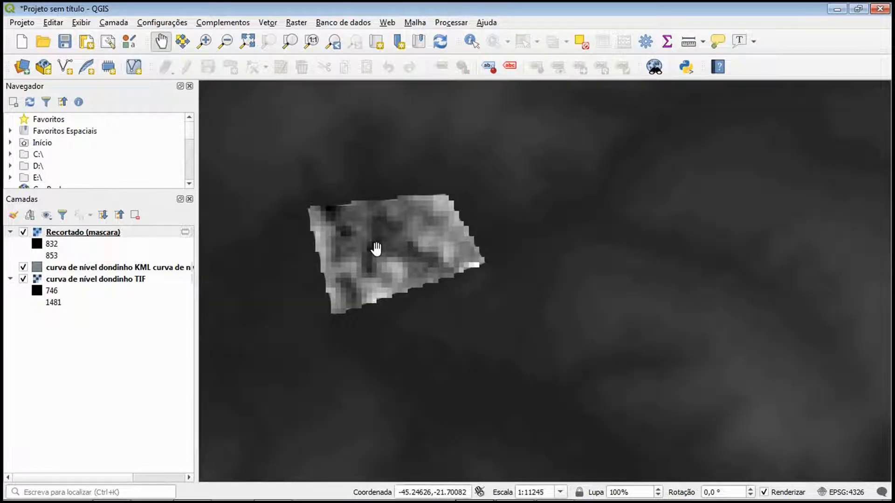
pyautogui.scroll(-3, 376, 249)
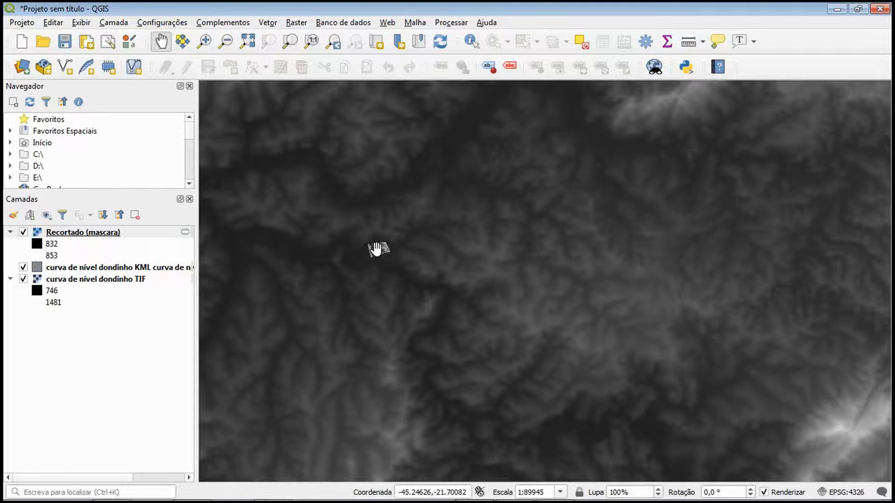
pyautogui.click(24, 282)
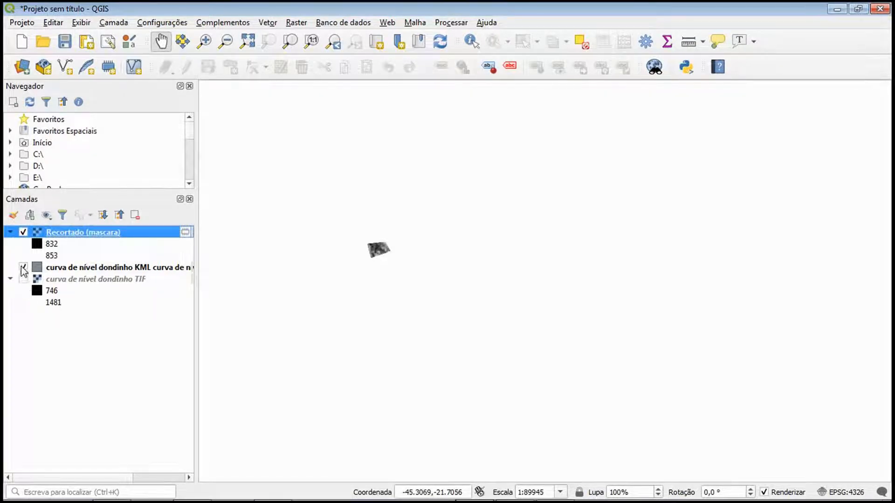
pyautogui.click(23, 267)
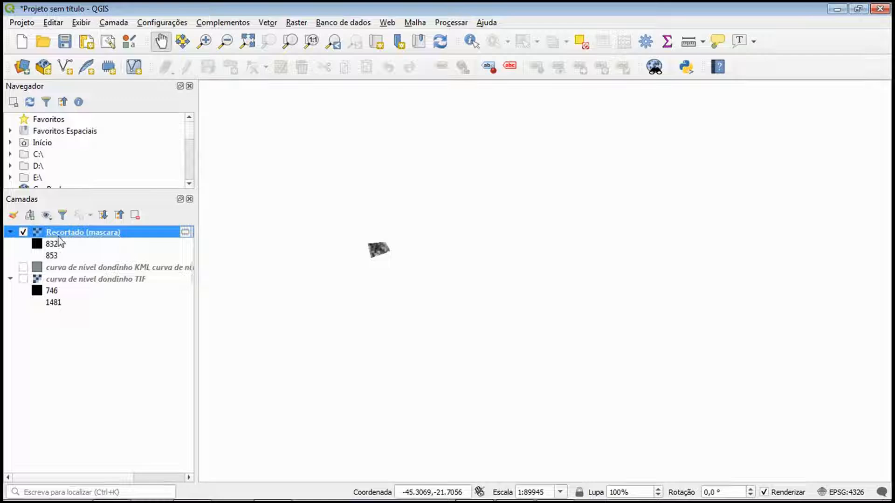
pyautogui.scroll(2, 371, 256)
pyautogui.moveTo(450, 271); pyautogui.dragTo(504, 347)
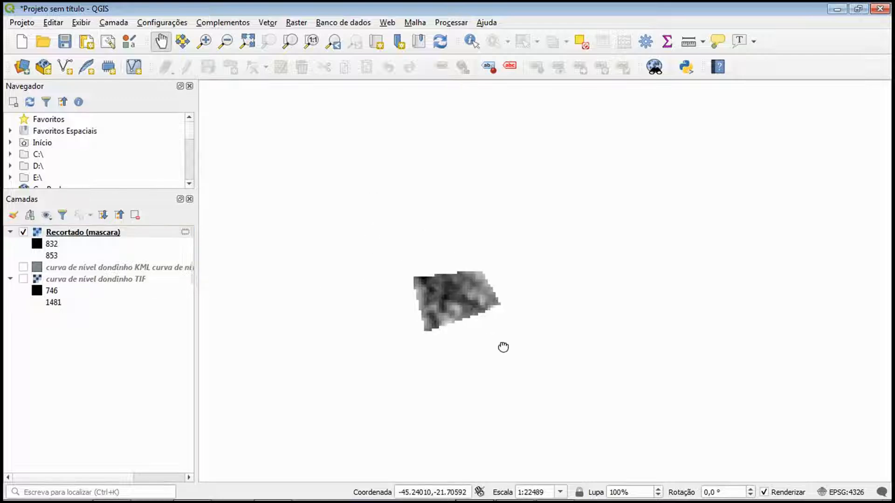
# Start contour extraction (Contorno) with the clipped raster "Recortado (mascara)" as the input layer
pyautogui.scroll(1, 457, 292)
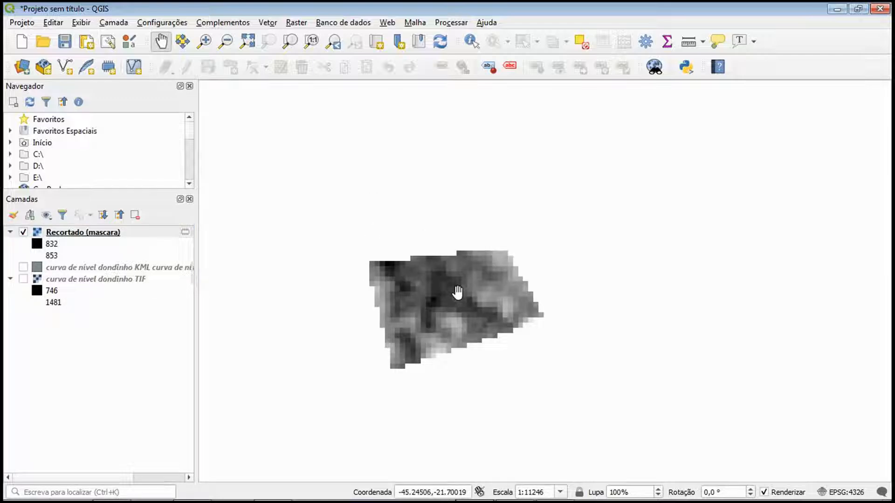
pyautogui.click(295, 24)
pyautogui.moveTo(329, 112)
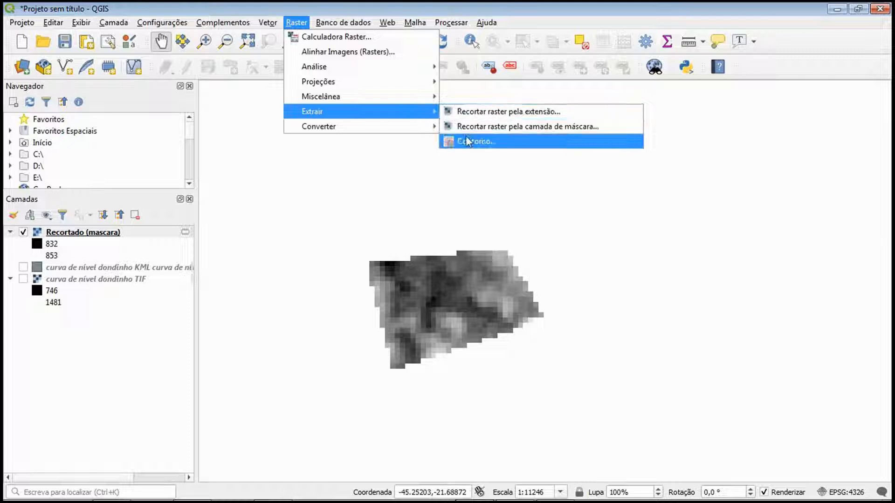
pyautogui.click(467, 141)
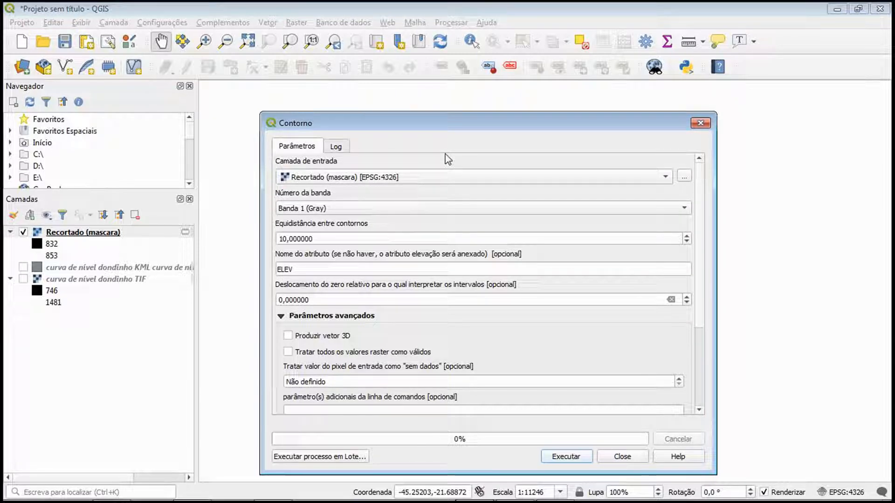
pyautogui.click(458, 177)
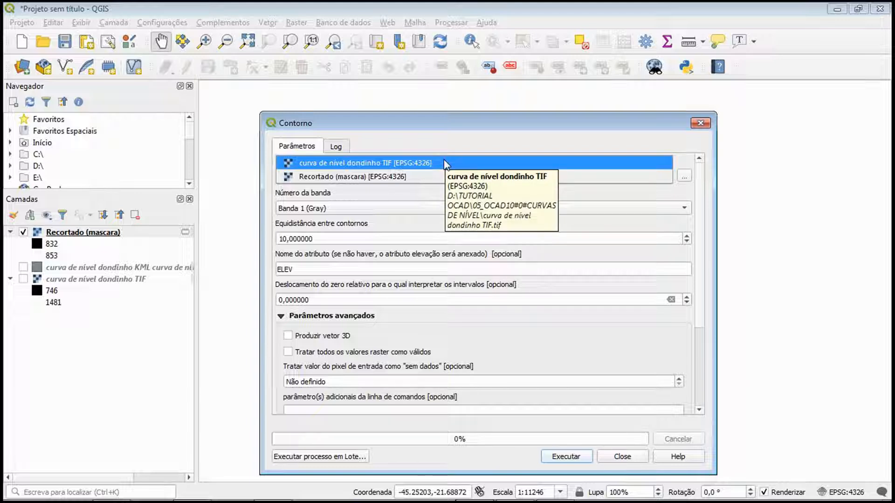
pyautogui.click(429, 178)
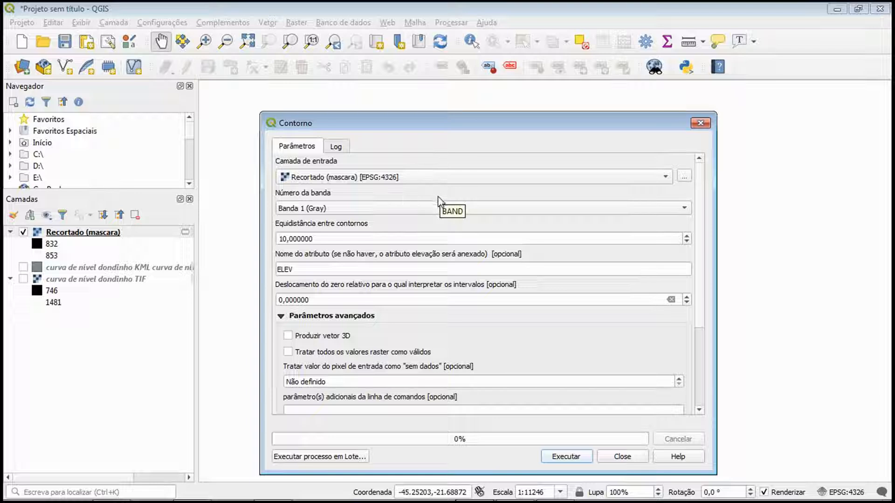
# Set the contour interval to 5, leave the remaining parameters at their defaults, run the extraction and close its dialog
pyautogui.click(283, 239)
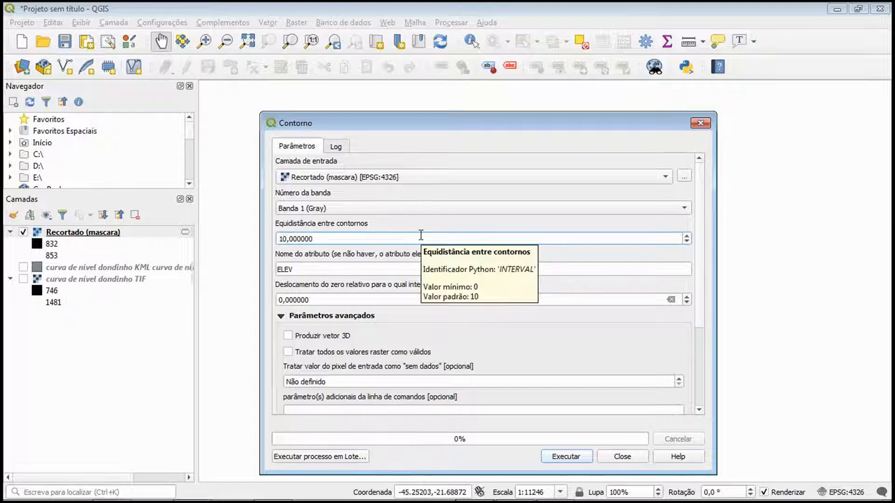
pyautogui.press('Delete')
pyautogui.write('5')
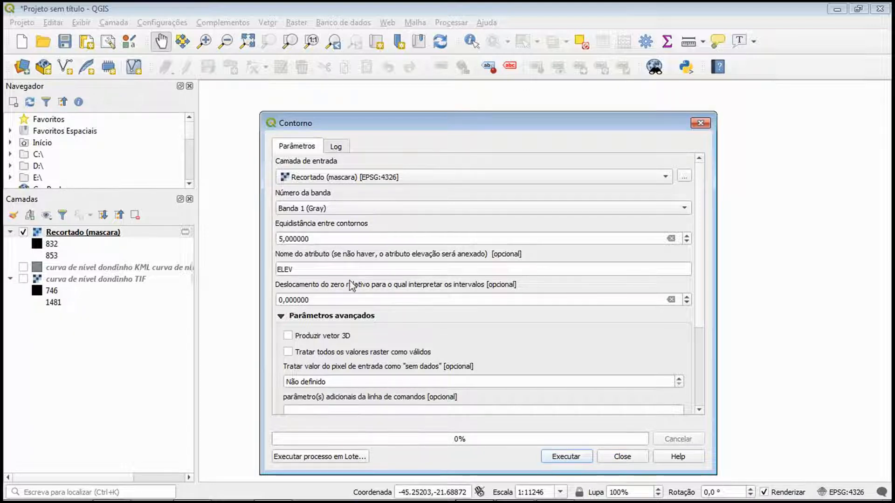
pyautogui.scroll(-4, 549, 335)
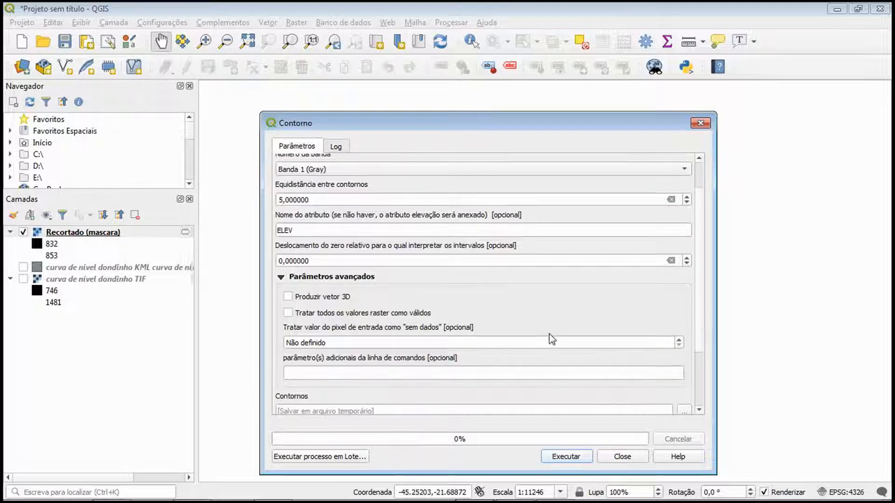
pyautogui.scroll(-2, 698, 334)
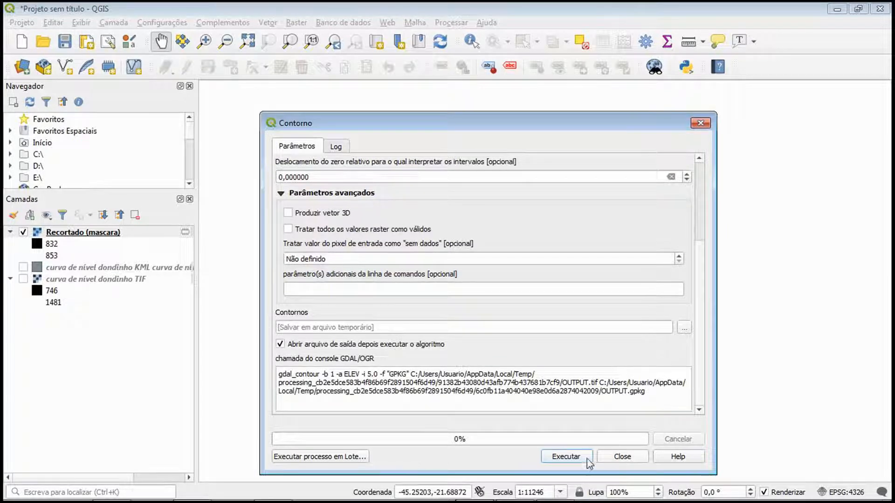
pyautogui.click(567, 456)
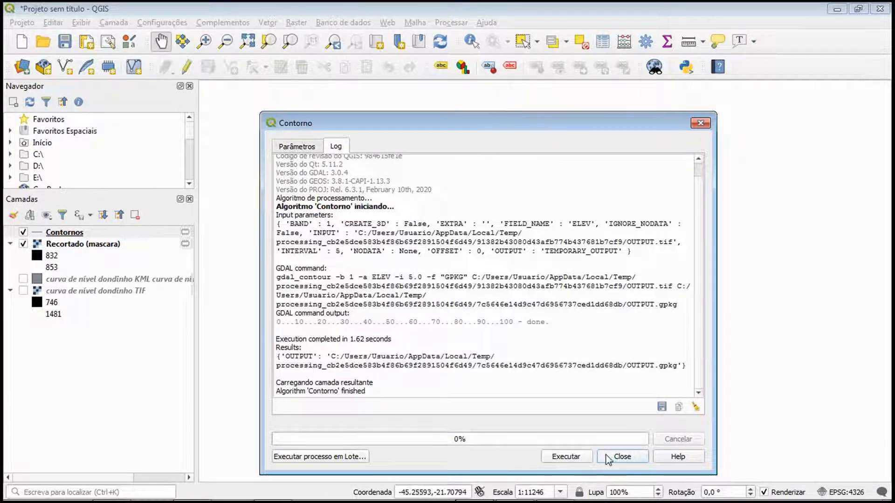
pyautogui.click(619, 456)
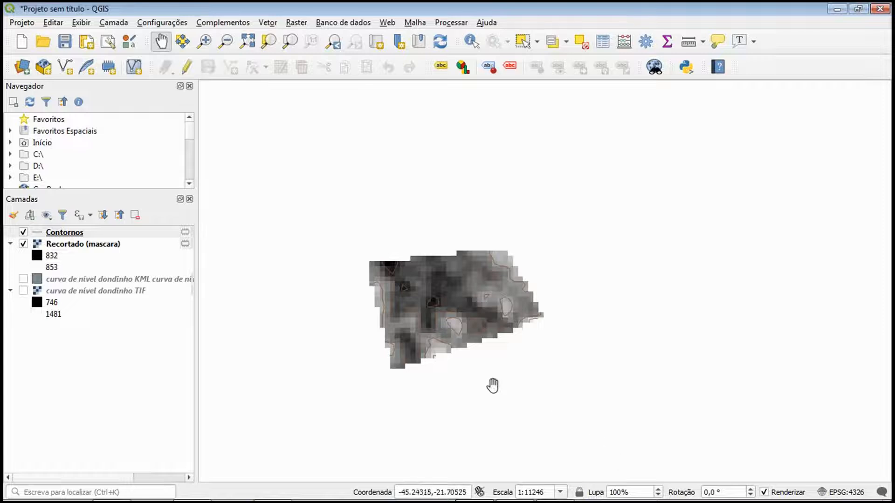
# Hide the clipped raster and examine the generated contour lines up close and as a whole
pyautogui.click(22, 244)
pyautogui.scroll(1, 425, 316)
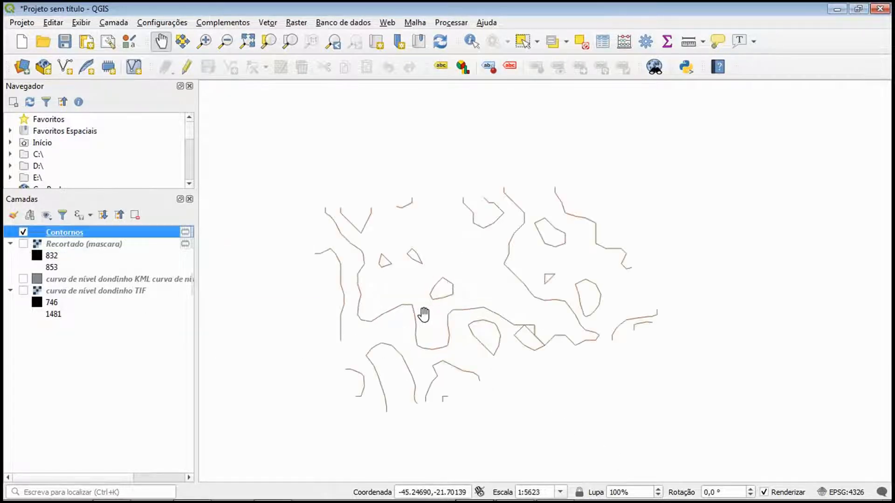
pyautogui.moveTo(449, 284); pyautogui.dragTo(511, 273)
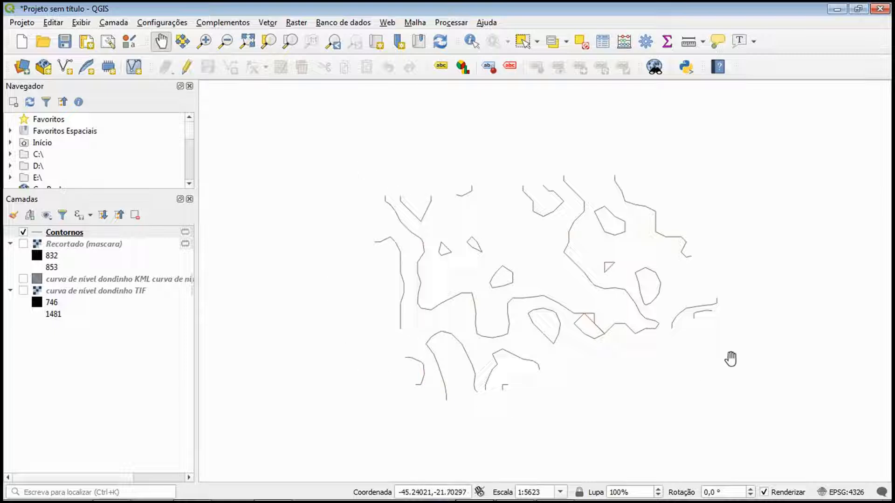
pyautogui.scroll(2, 546, 358)
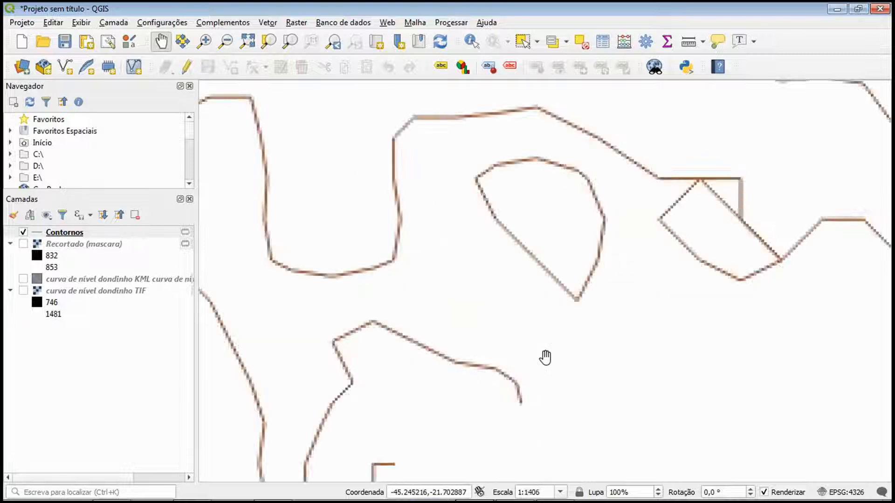
pyautogui.scroll(1, 545, 358)
pyautogui.scroll(-2, 617, 244)
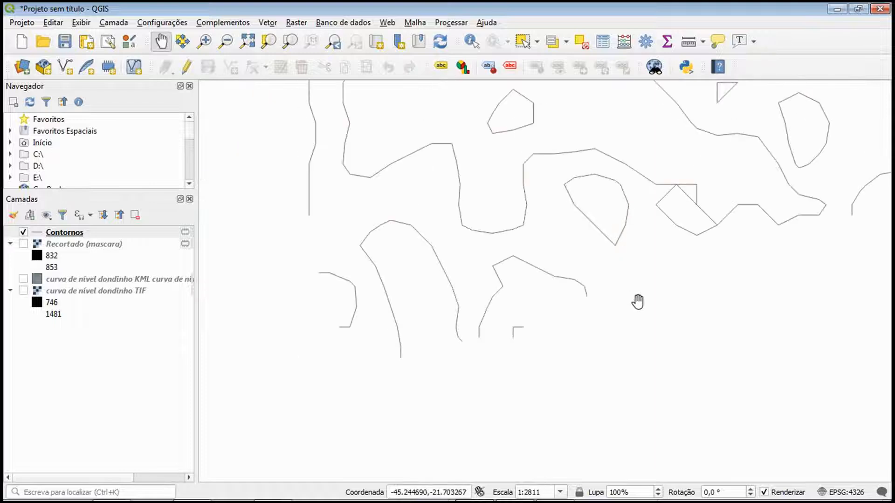
pyautogui.scroll(-2, 636, 302)
pyautogui.moveTo(725, 231); pyautogui.dragTo(628, 267)
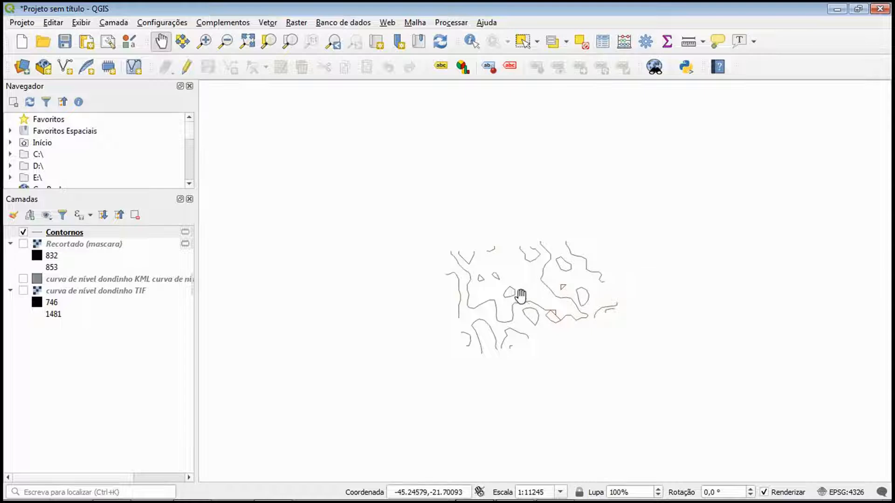
pyautogui.scroll(1, 521, 296)
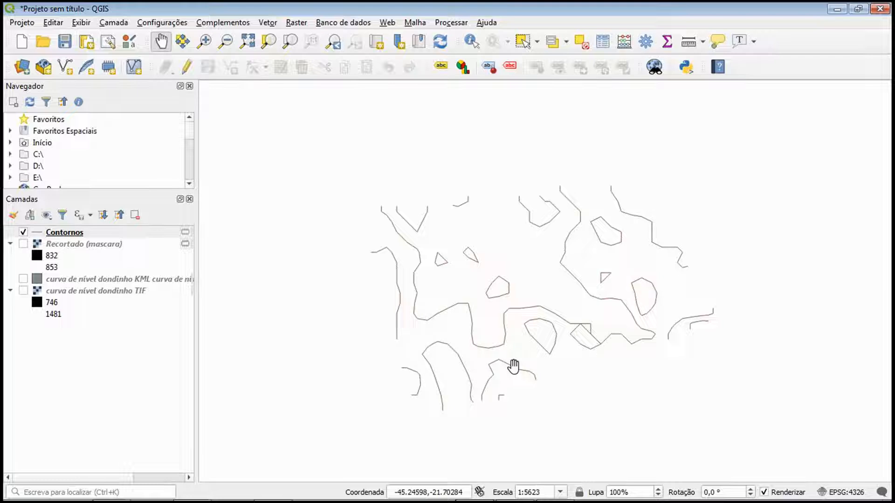
pyautogui.moveTo(338, 183)
pyautogui.mouseDown()
pyautogui.moveTo(779, 432)
pyautogui.moveTo(351, 178)
pyautogui.mouseUp()
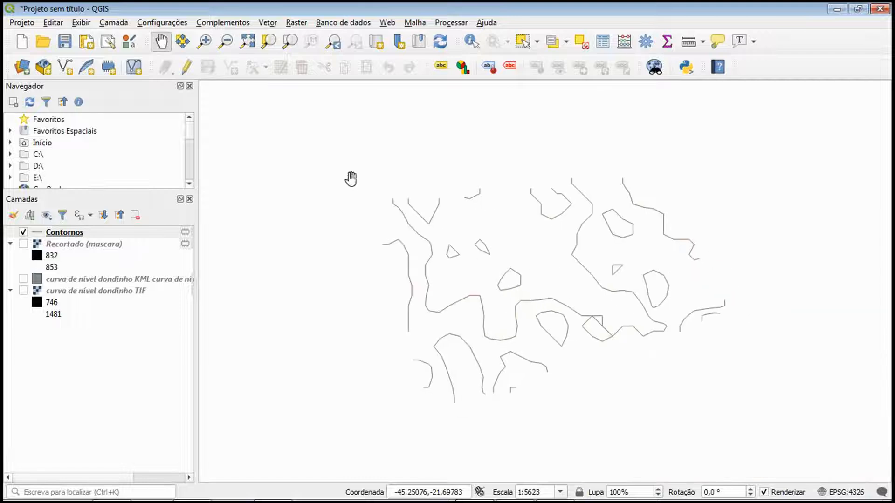
pyautogui.moveTo(523, 304); pyautogui.dragTo(504, 303)
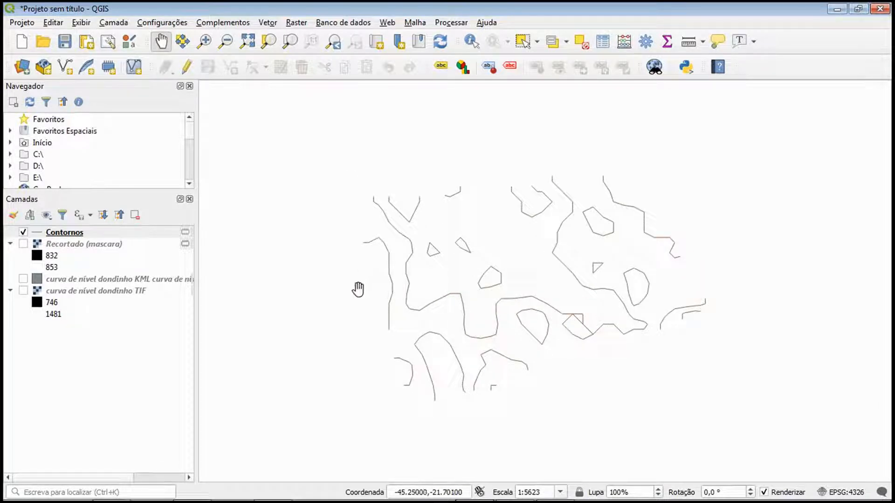
# Start exporting the Contornos layer's features, keeping GPS eXchange Format [GPX] as the output format
pyautogui.click(61, 233)
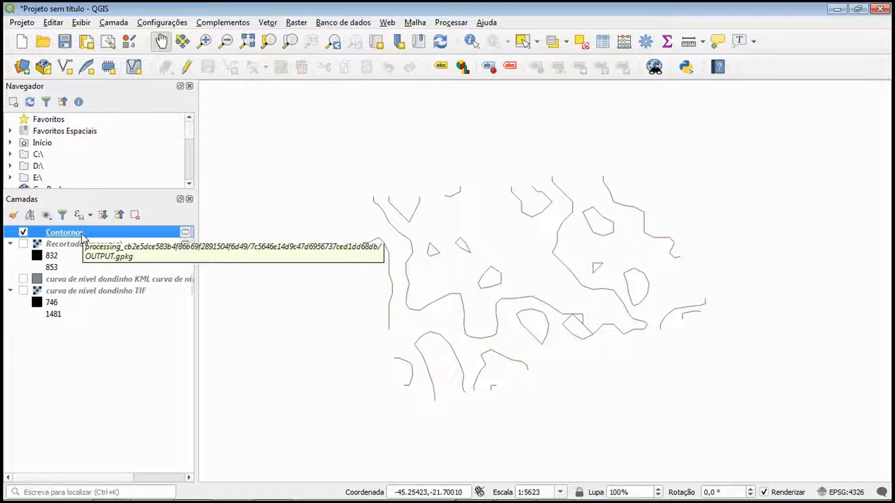
pyautogui.rightClick(83, 238)
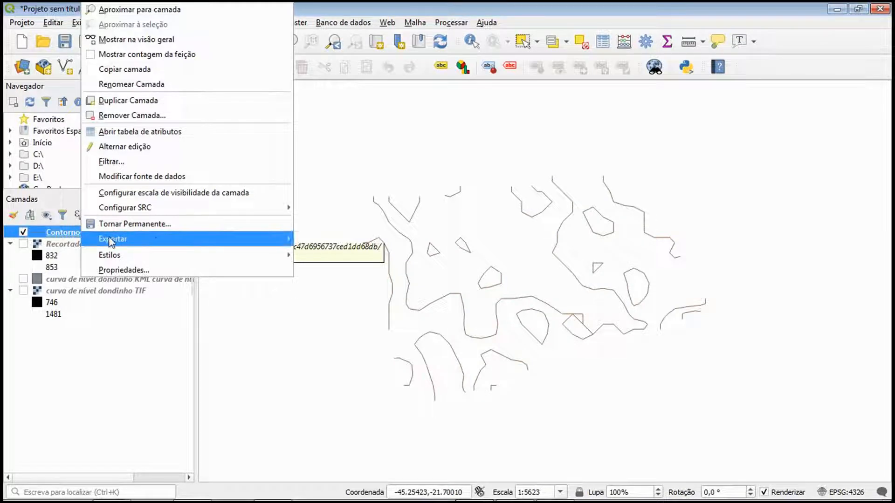
pyautogui.moveTo(207, 241)
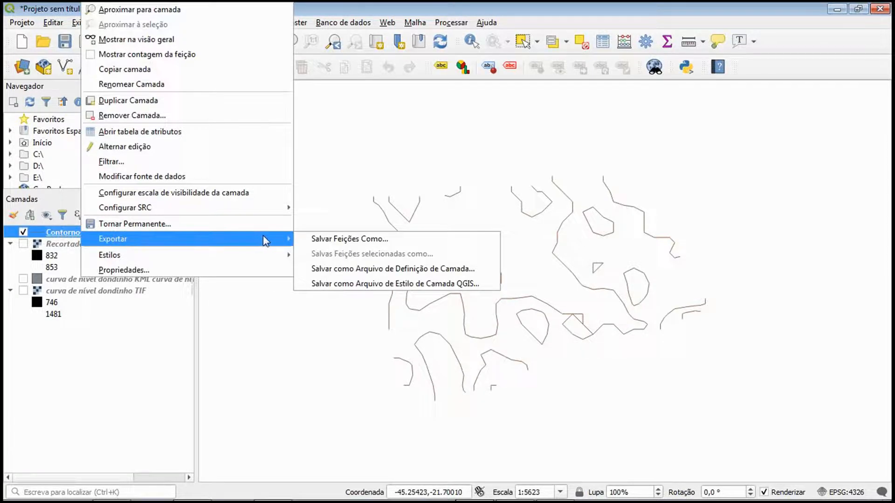
pyautogui.click(363, 241)
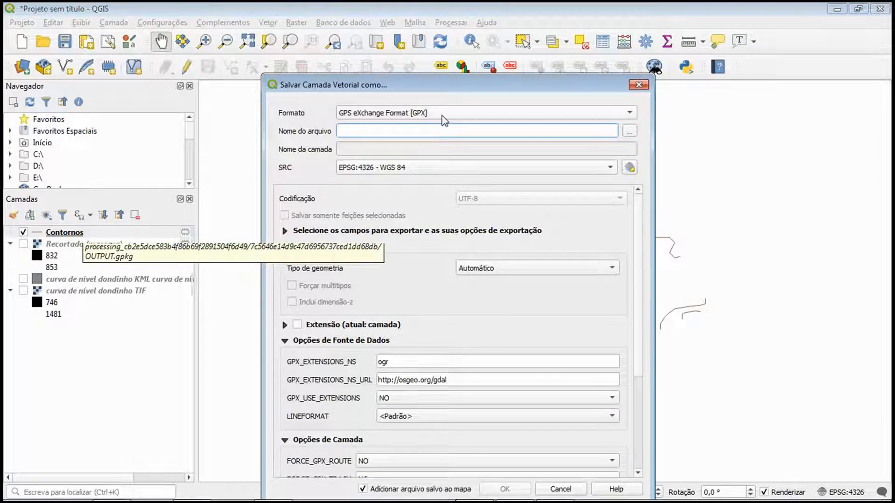
pyautogui.click(443, 117)
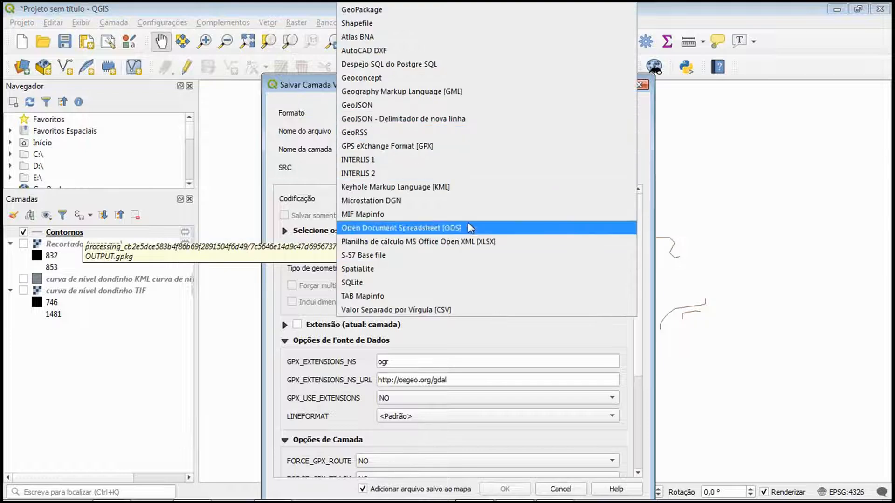
pyautogui.click(303, 171)
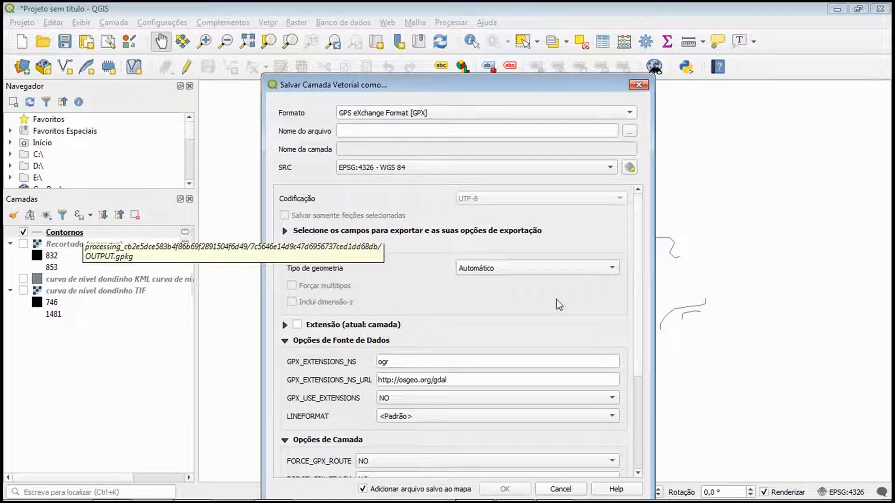
# Set the GPX export options GPX_USE_EXTENSIONS, FORCE_GPX_ROUTE and FORCE_GPX_TRACK to YES
pyautogui.scroll(-3, 631, 303)
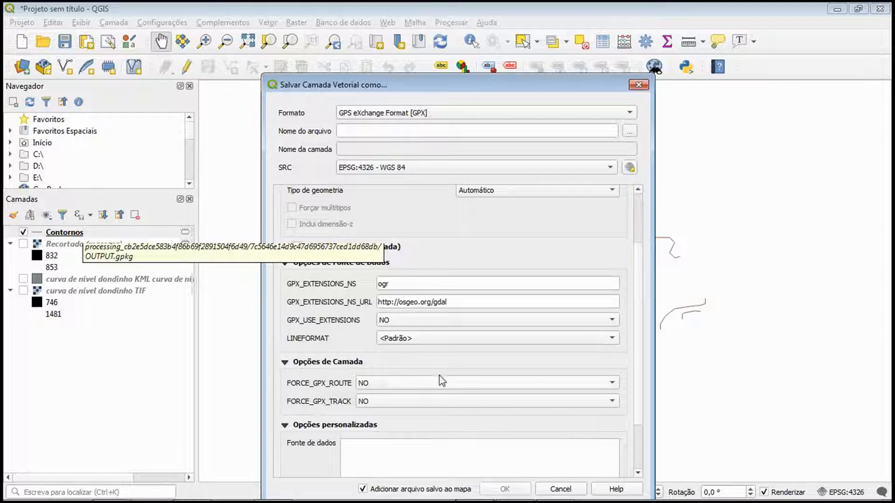
pyautogui.click(385, 325)
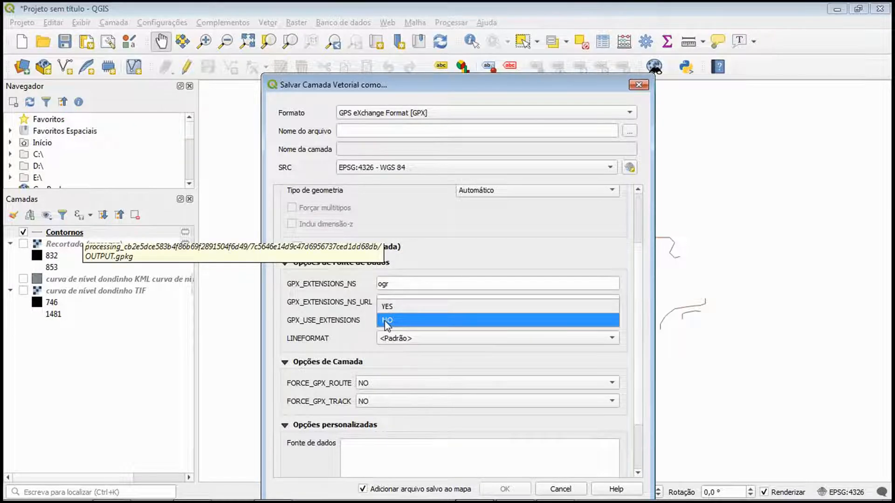
pyautogui.click(388, 308)
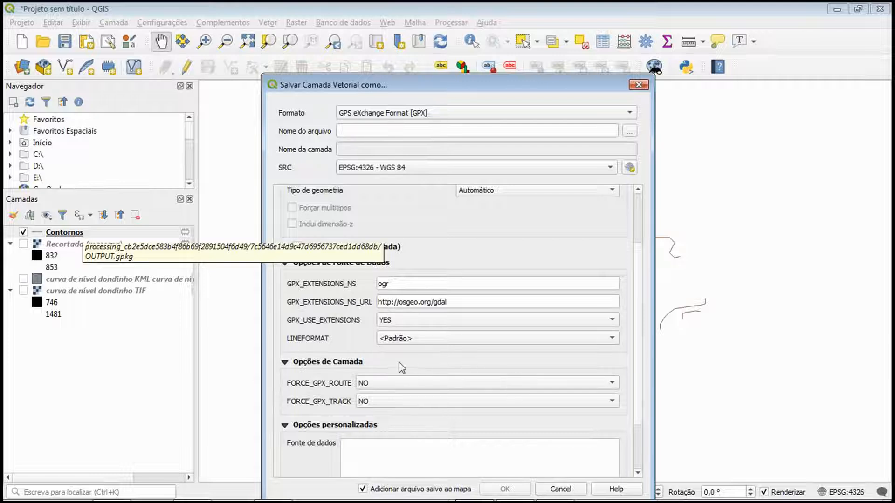
pyautogui.scroll(-1, 375, 363)
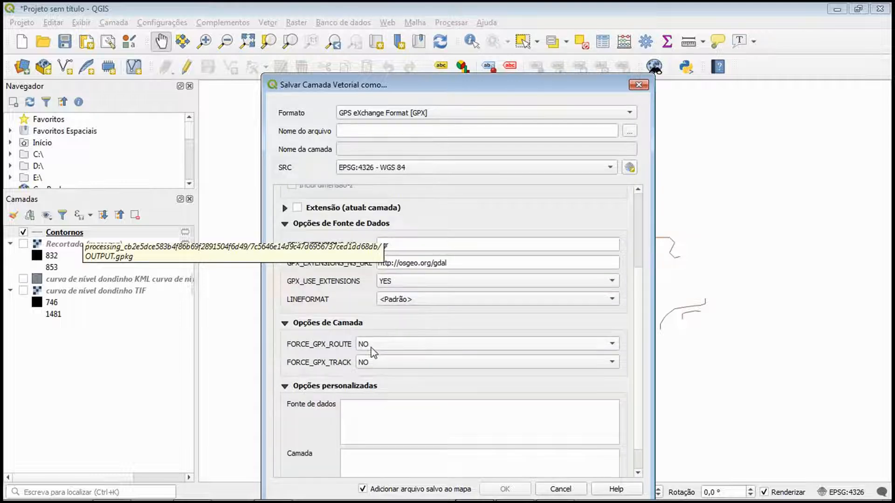
pyautogui.click(371, 344)
pyautogui.click(373, 331)
pyautogui.click(376, 360)
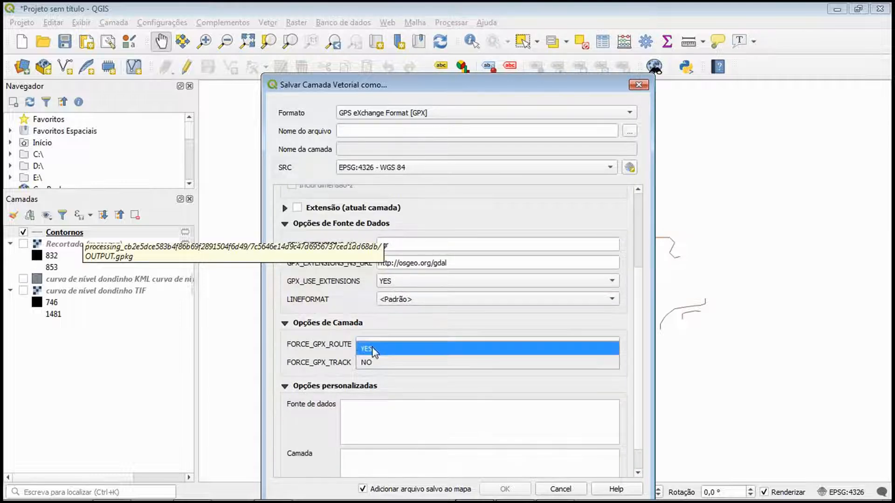
pyautogui.click(380, 345)
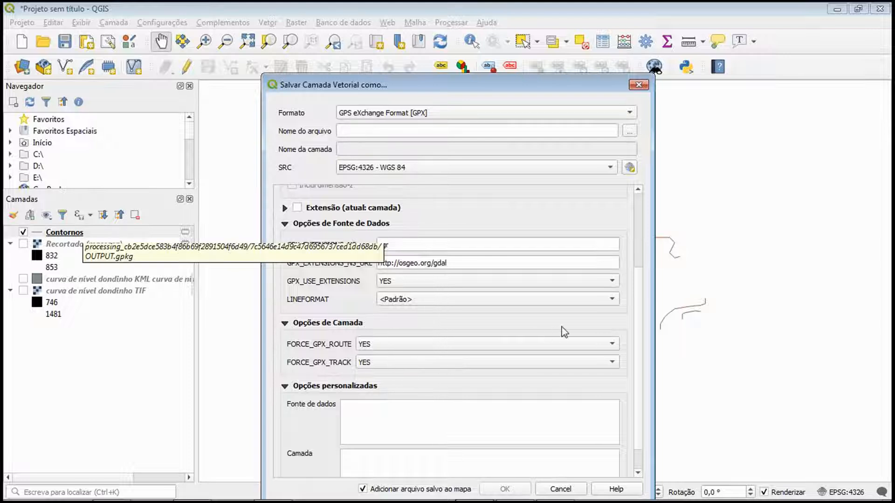
pyautogui.scroll(4, 630, 261)
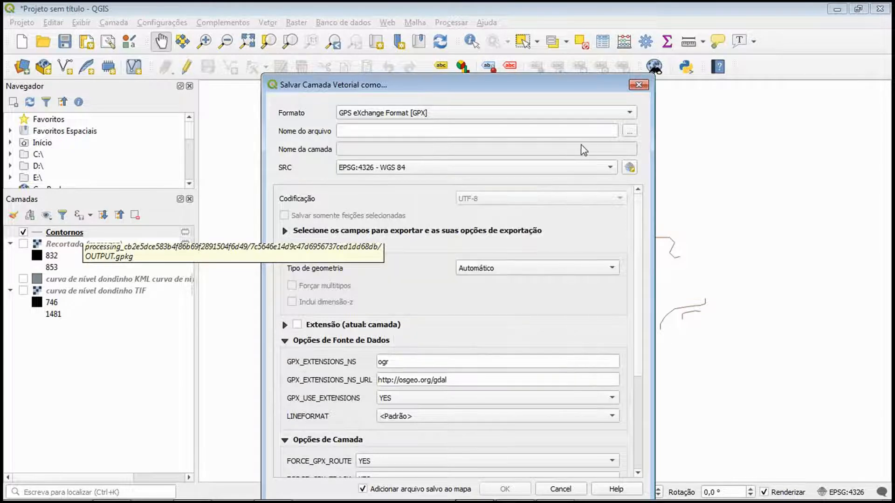
# Name the output file "curva de nível dondinho GPX" in the 05_OCAD10#0#CURVAS DE NÍVEL folder and run the export
pyautogui.click(629, 131)
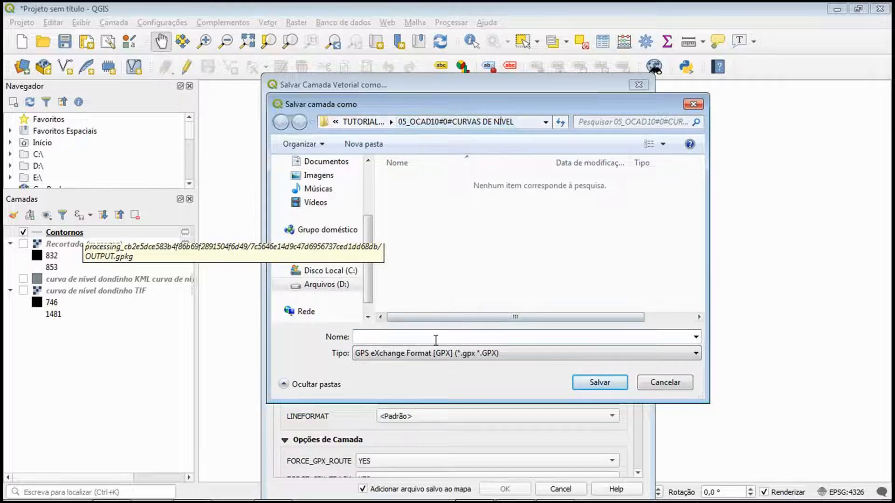
pyautogui.write('CU')
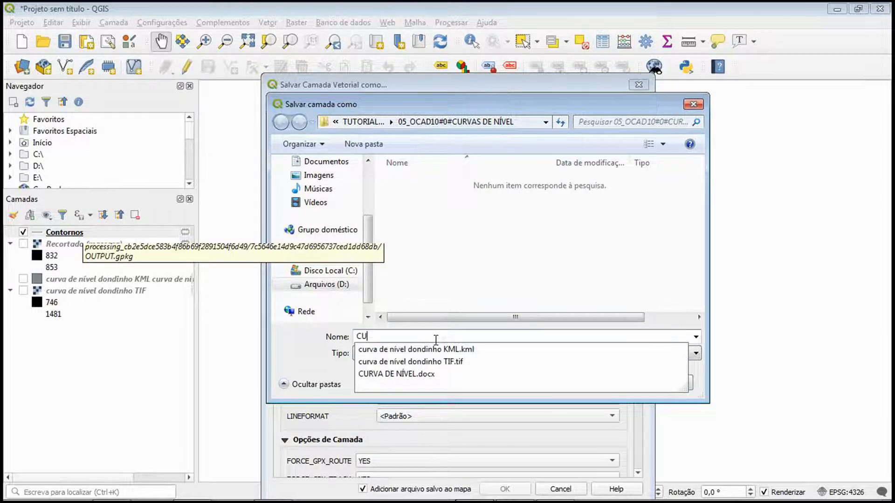
pyautogui.click(463, 349)
pyautogui.click(482, 338)
pyautogui.press('BackSpace')
pyautogui.press('BackSpace')
pyautogui.press('BackSpace')
pyautogui.press('BackSpace')
pyautogui.press('BackSpace')
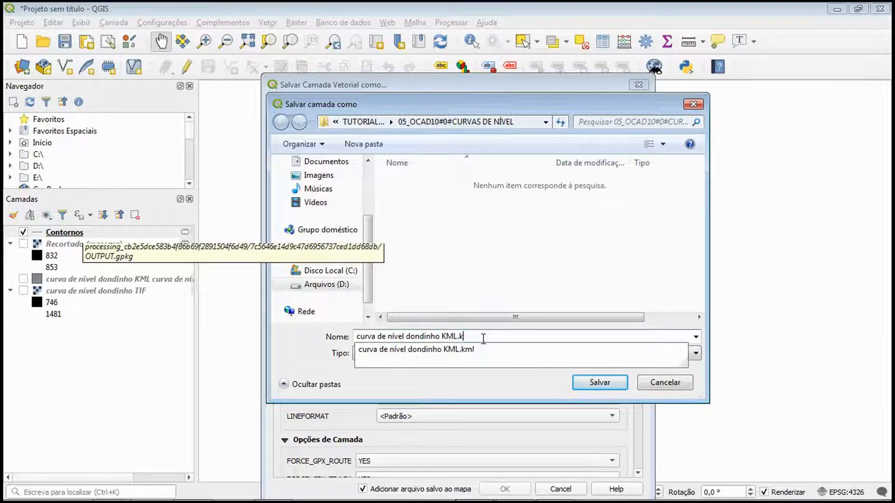
pyautogui.press('BackSpace')
pyautogui.press('BackSpace')
pyautogui.write('GPX')
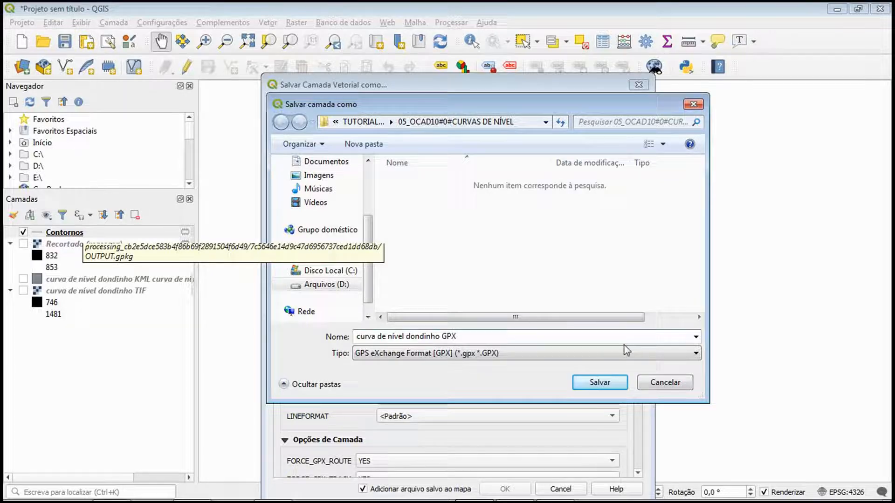
pyautogui.click(596, 382)
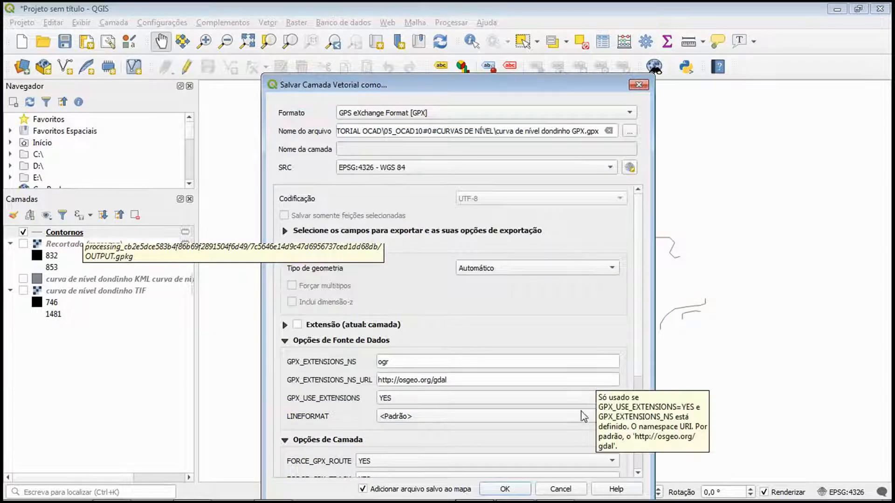
pyautogui.moveTo(544, 86); pyautogui.dragTo(542, 34)
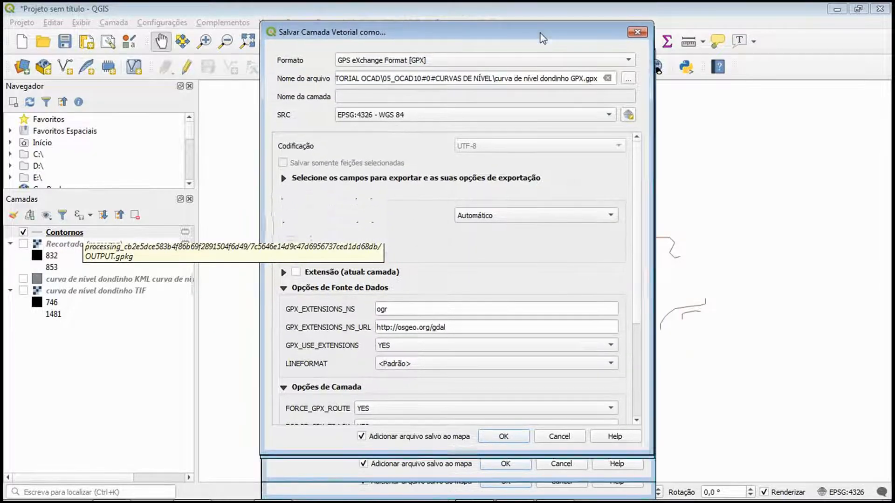
pyautogui.click(507, 438)
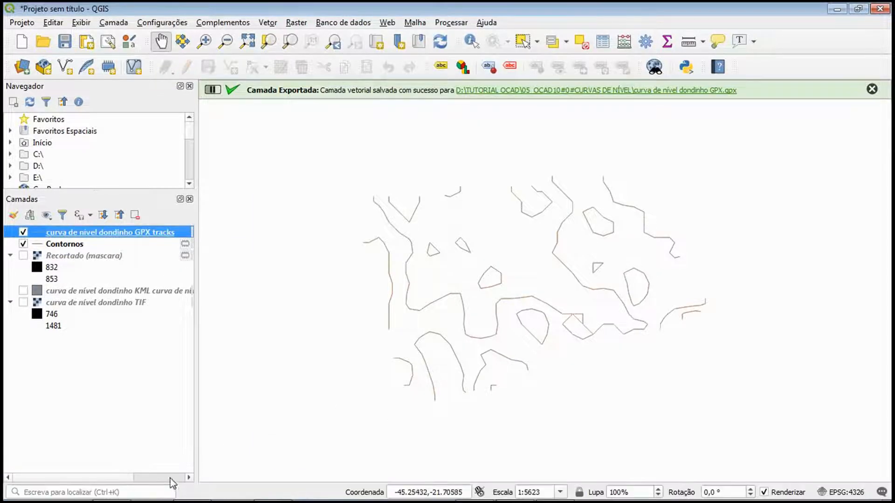
# Check the exported GPX file in its Windows Explorer folder, and switch to OCAD to open the map DONDINHO.ocd
pyautogui.click(113, 489)
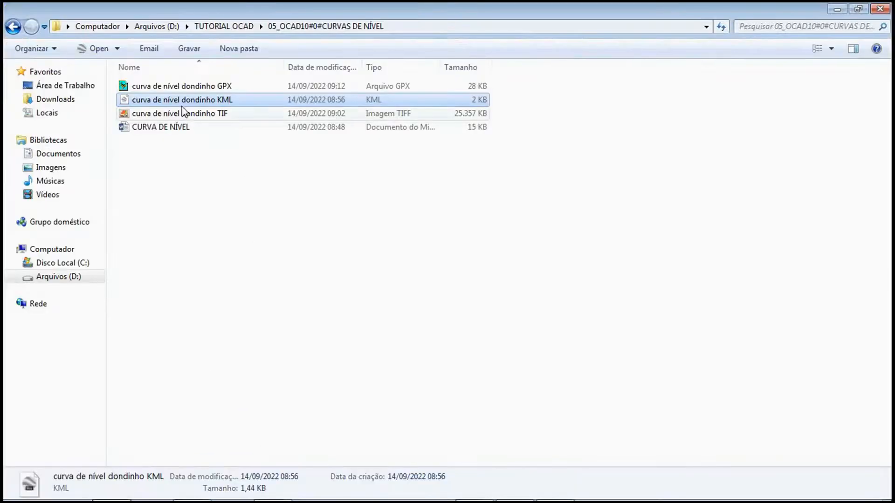
pyautogui.click(182, 86)
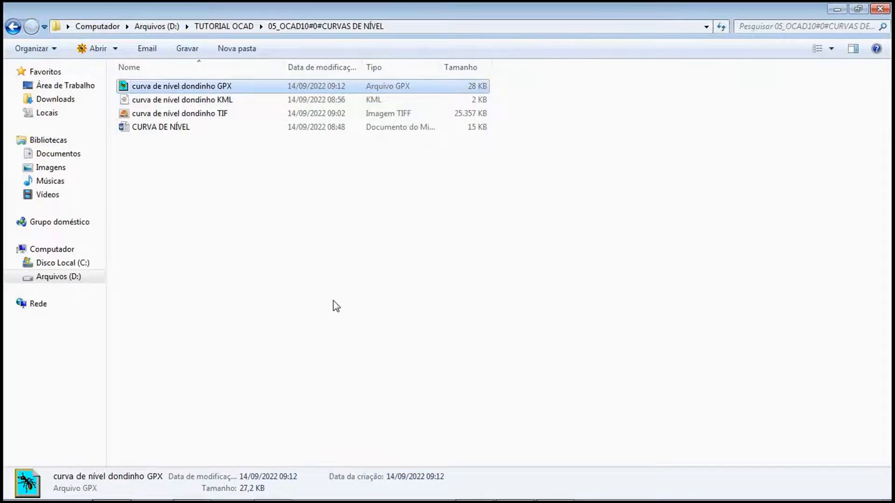
pyautogui.click(273, 487)
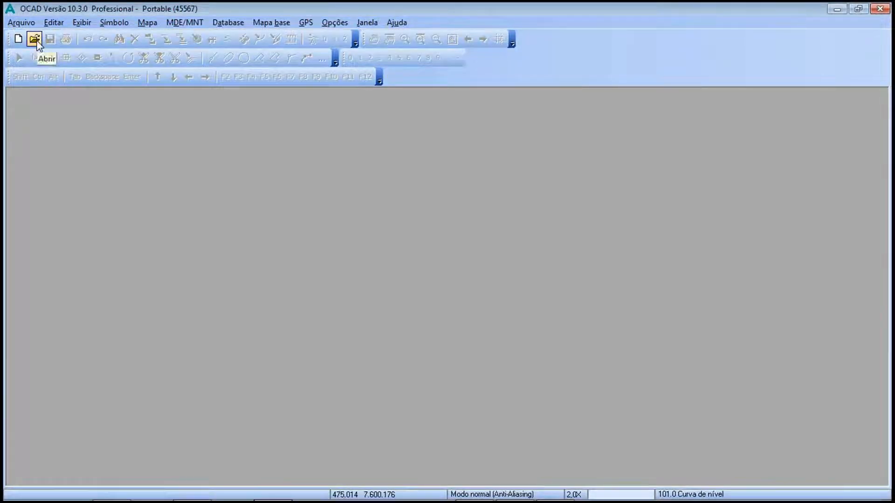
pyautogui.click(35, 39)
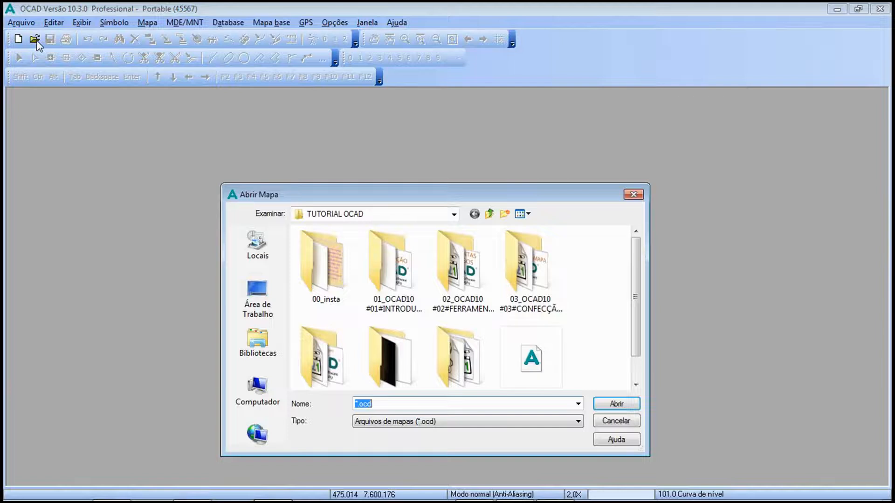
pyautogui.doubleClick(532, 356)
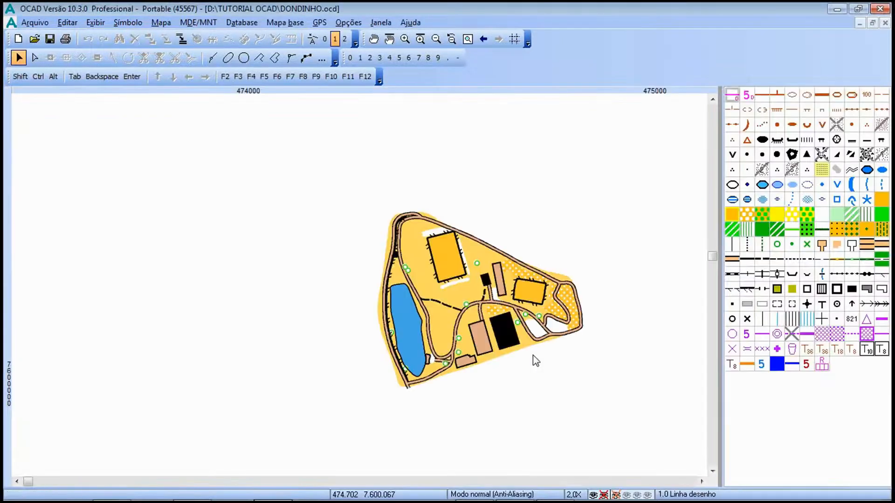
pyautogui.moveTo(532, 355); pyautogui.dragTo(480, 349)
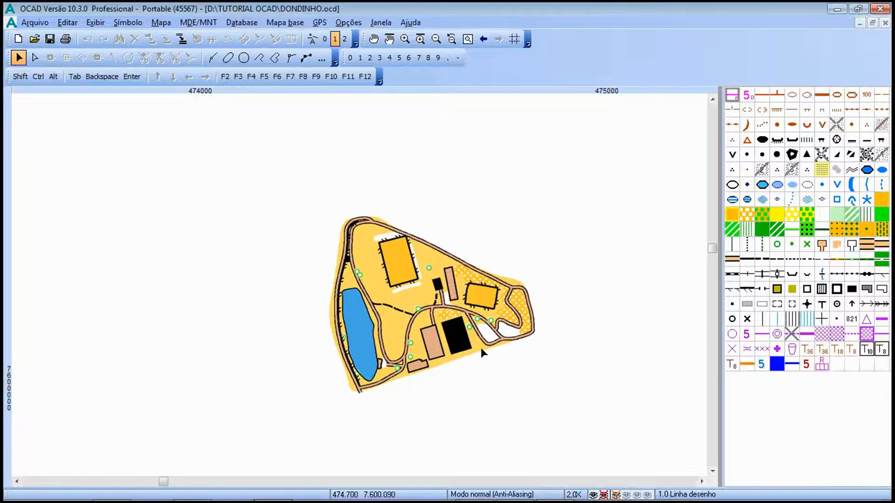
pyautogui.scroll(1, 443, 335)
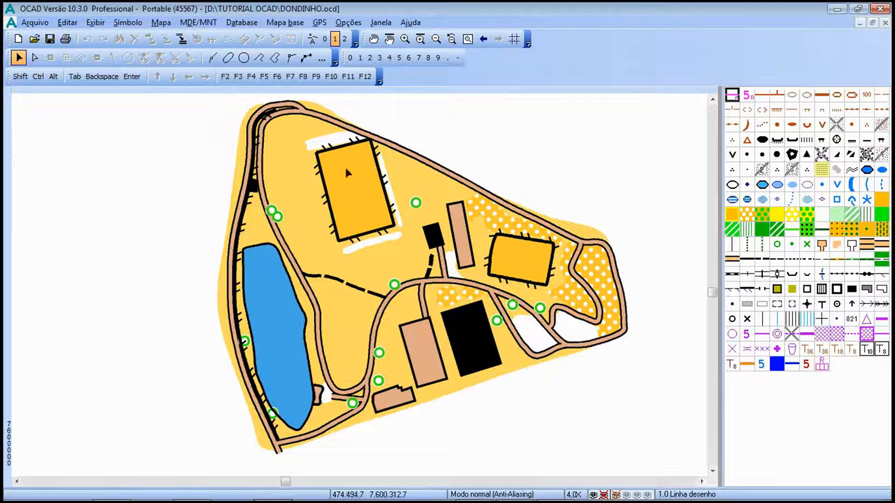
# Load the GPS data file "curva de nível dondinho GPX" from the 05_OCAD10#0#CURVAS DE NÍVEL folder for import into the map
pyautogui.click(320, 25)
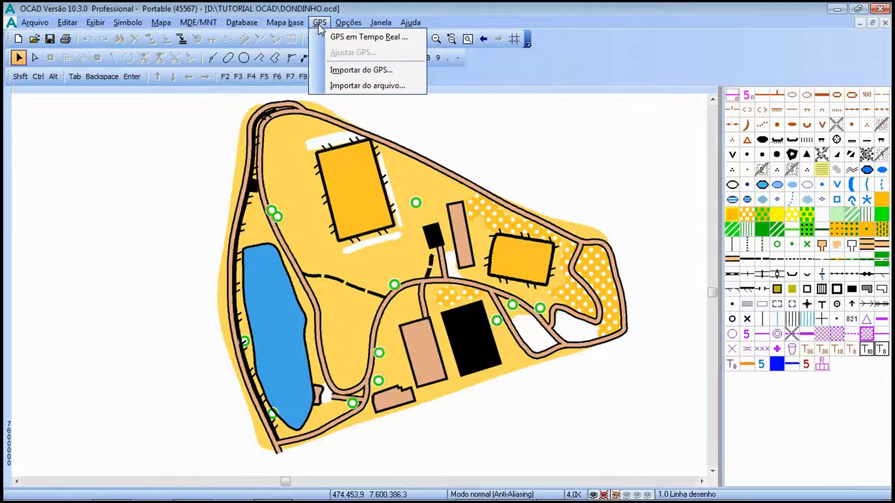
pyautogui.click(363, 87)
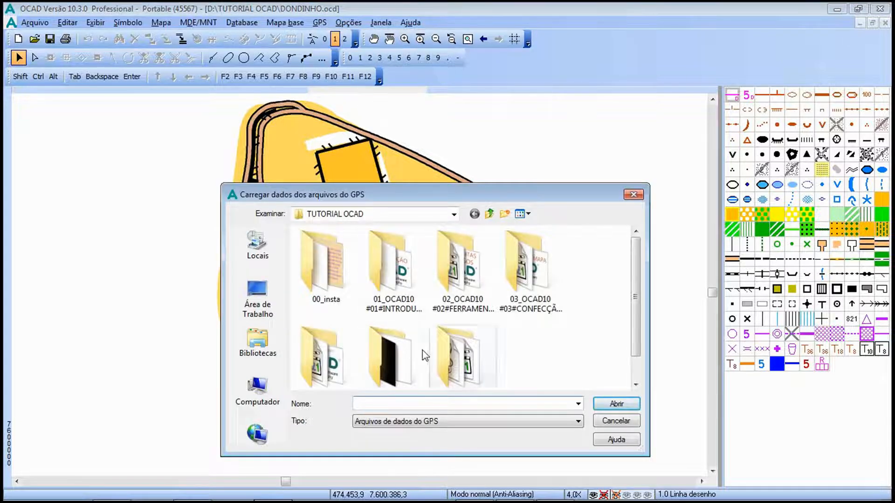
pyautogui.click(406, 355)
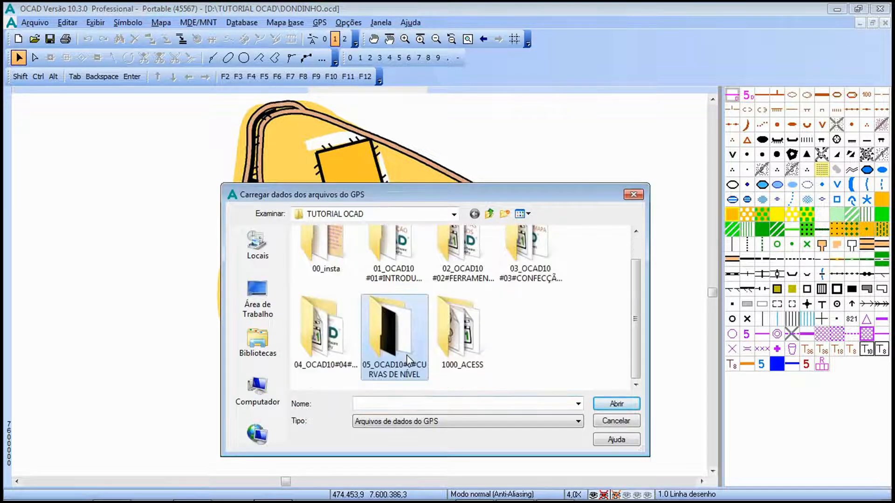
pyautogui.doubleClick(400, 329)
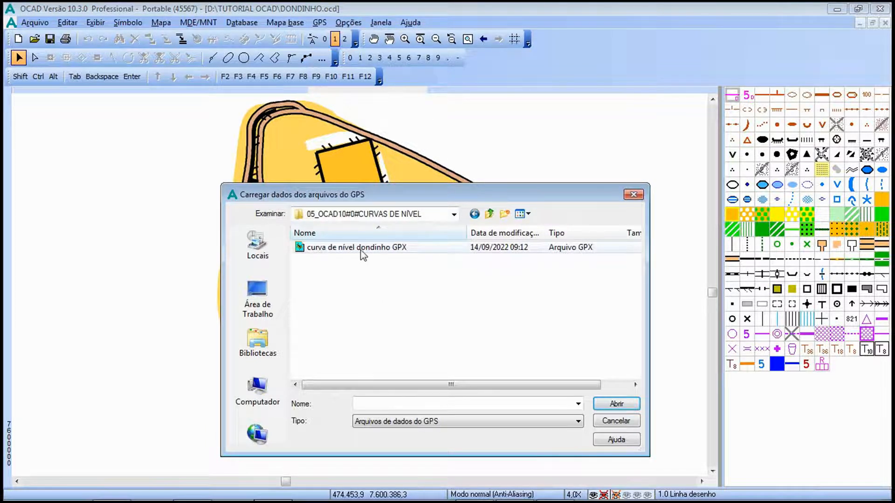
pyautogui.doubleClick(394, 251)
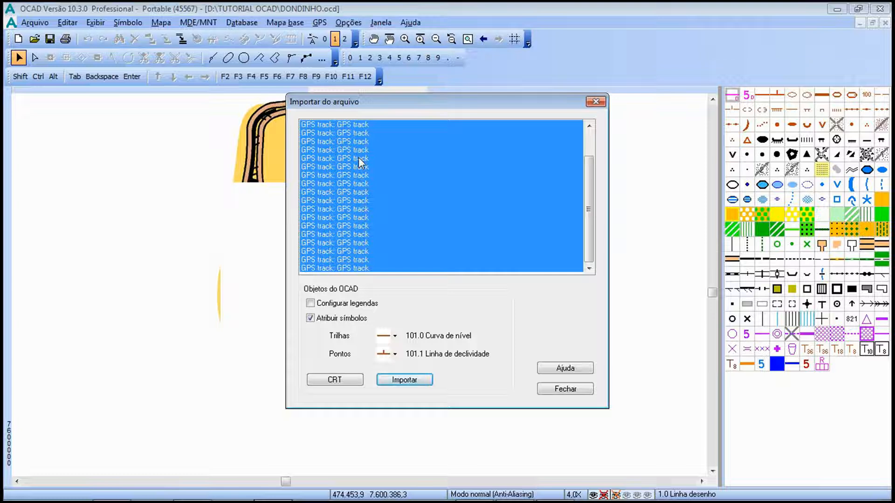
# Import all GPS tracks with symbol assignment on, Configurar legendas off and 101.0 Curva de nível as the track symbol, and close the import dialog
pyautogui.click(314, 304)
pyautogui.click(313, 303)
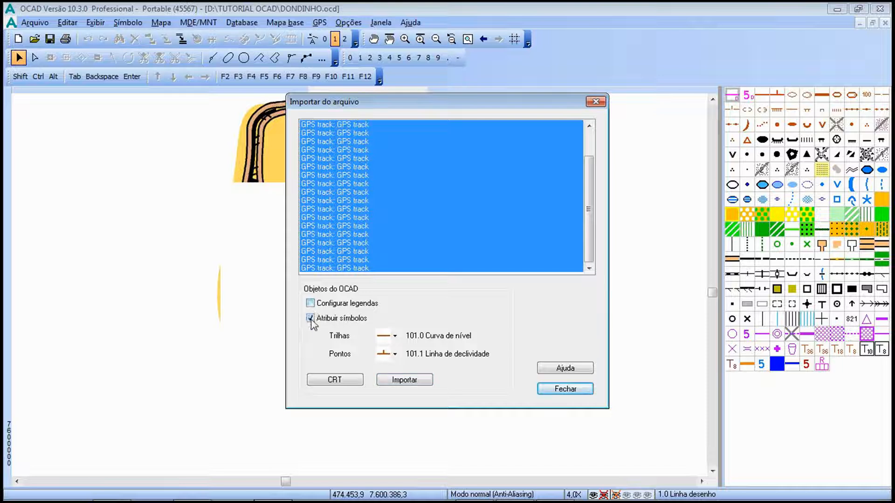
pyautogui.click(311, 319)
pyautogui.click(311, 319)
pyautogui.click(394, 336)
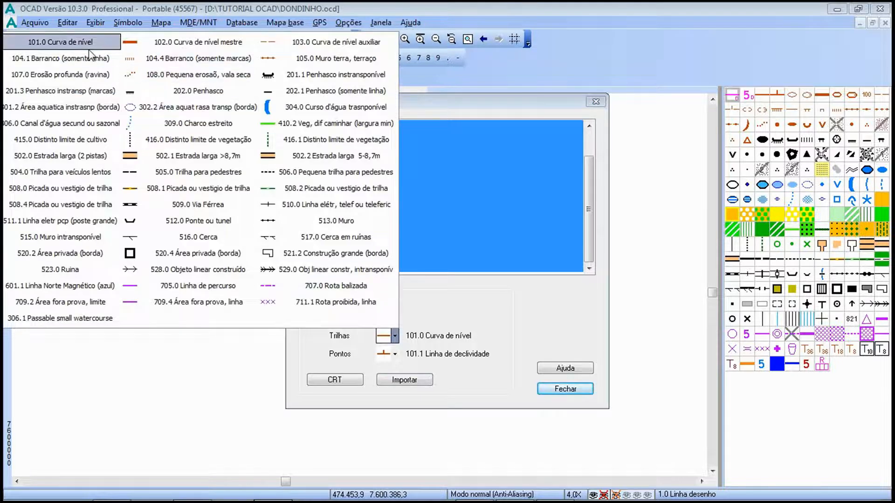
pyautogui.click(65, 44)
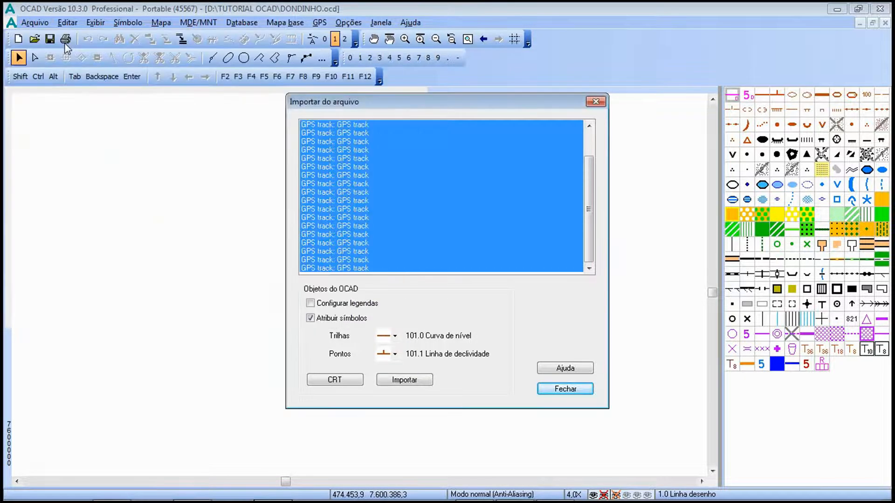
pyautogui.click(405, 382)
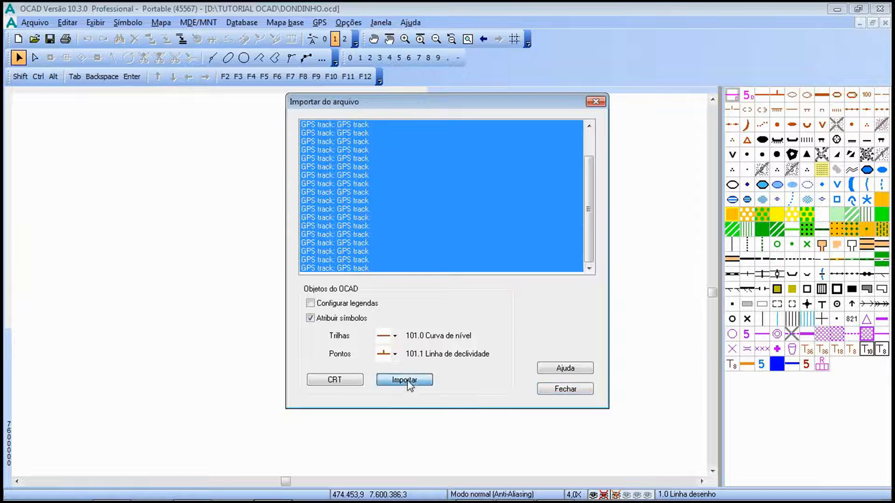
pyautogui.click(578, 394)
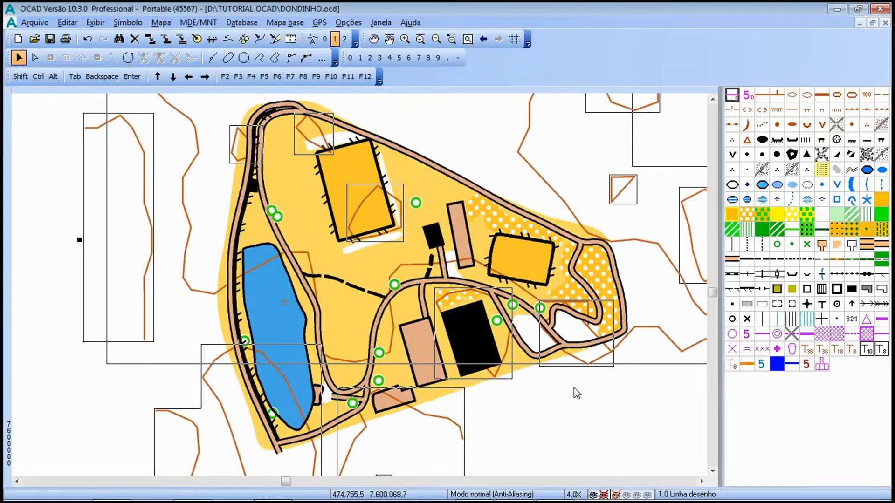
# Convert all the imported contour lines to smooth curves and deselect them
pyautogui.scroll(-1, 549, 373)
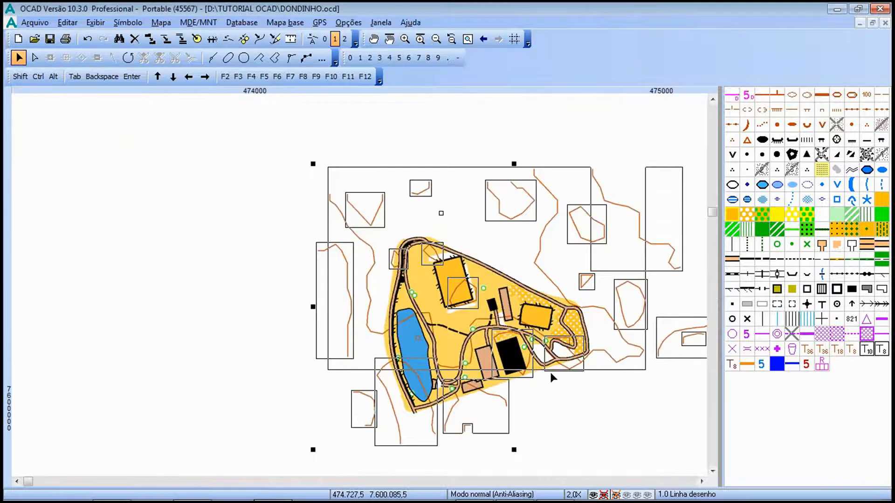
pyautogui.moveTo(576, 390); pyautogui.dragTo(481, 371)
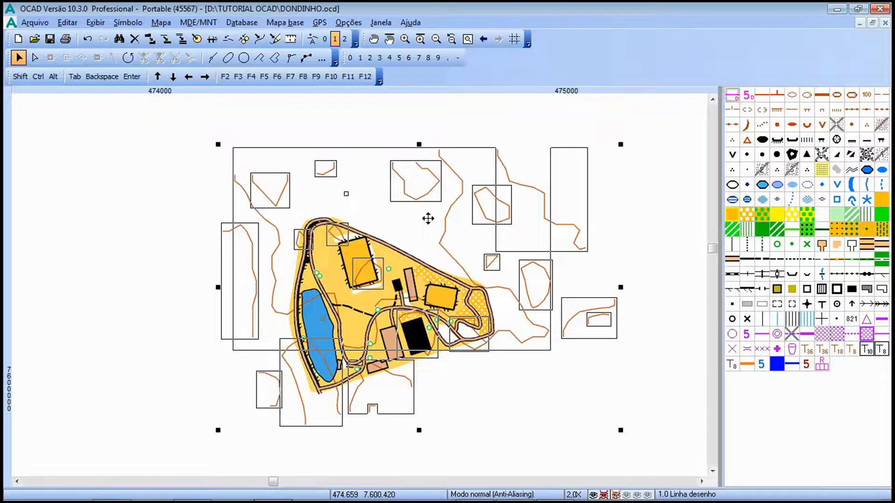
pyautogui.click(259, 40)
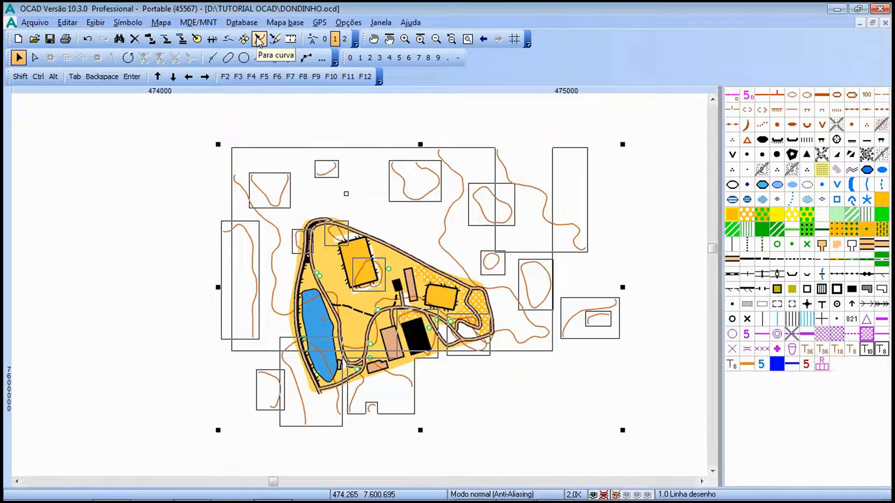
pyautogui.click(78, 316)
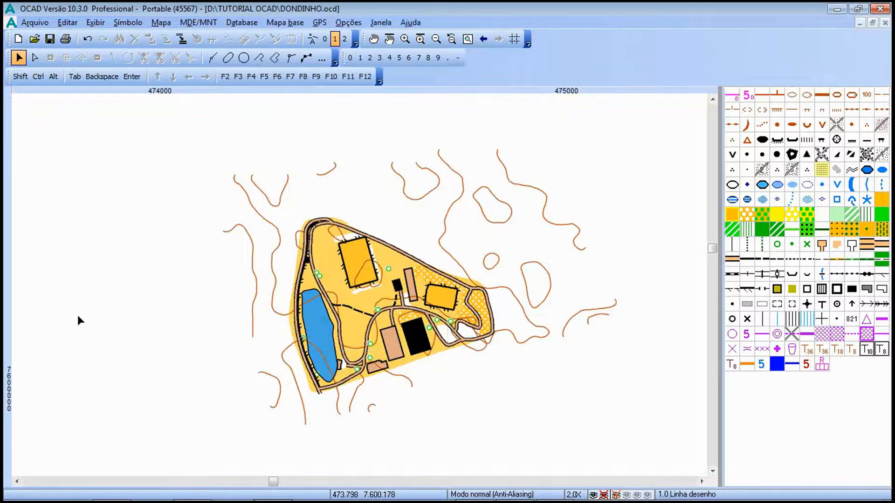
# Examine how the smoothed contour lines run across the Dondinho map, both in detail and as a whole
pyautogui.scroll(1, 336, 351)
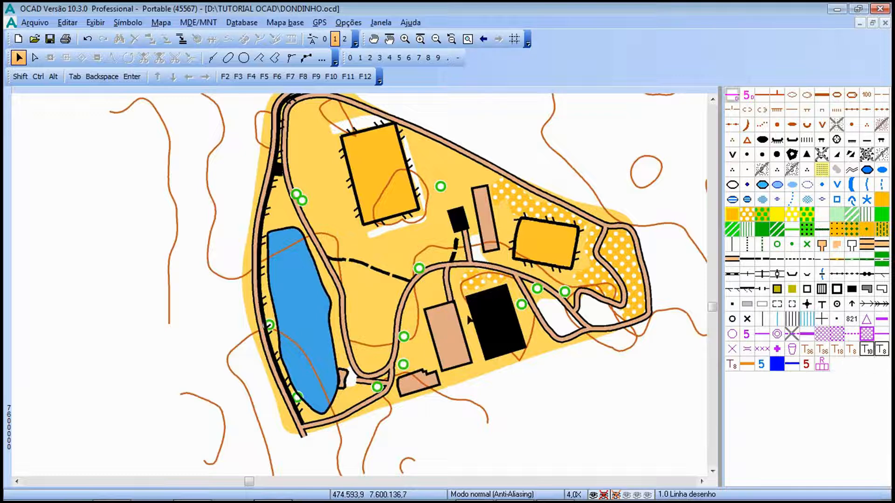
pyautogui.moveTo(540, 396); pyautogui.dragTo(451, 408)
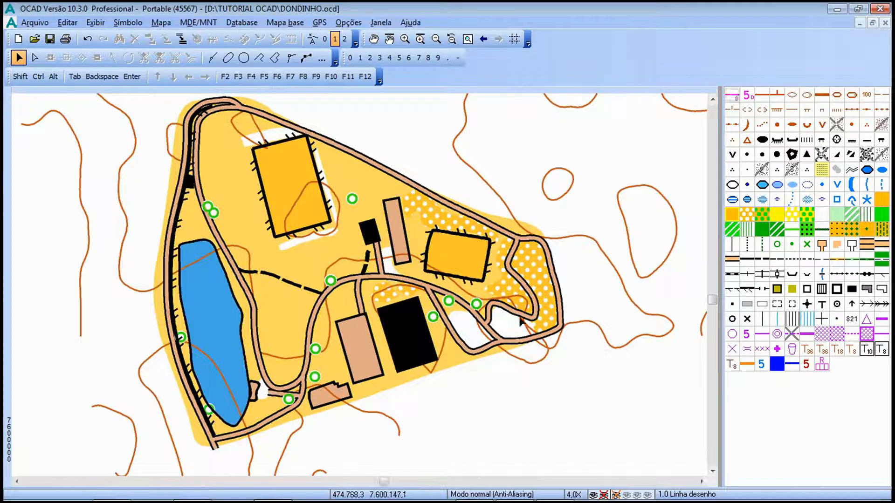
pyautogui.scroll(1, 523, 310)
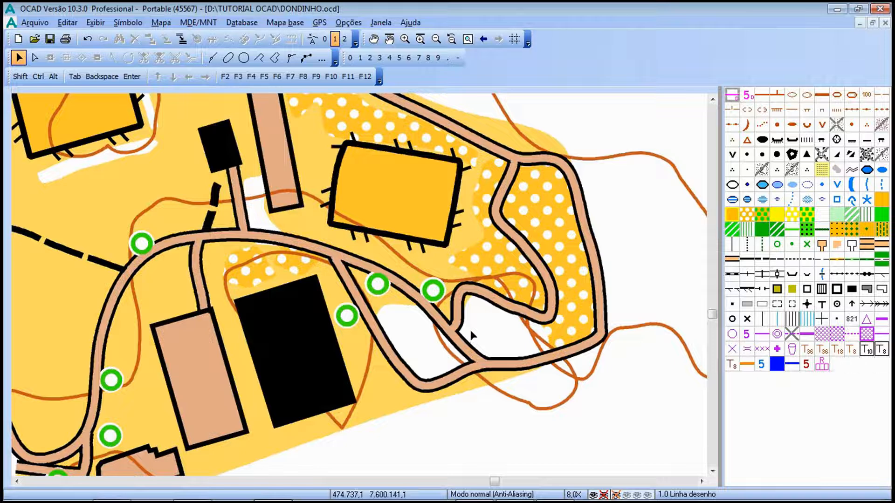
pyautogui.scroll(-1, 470, 330)
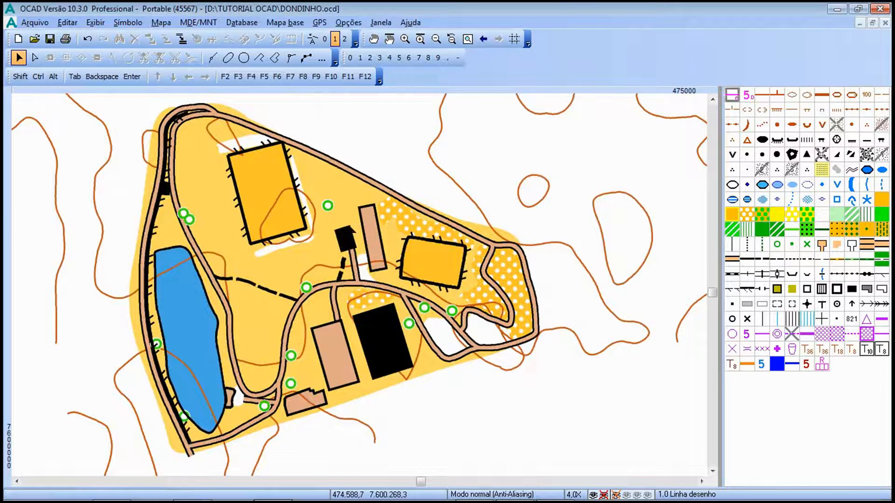
pyautogui.scroll(1, 350, 228)
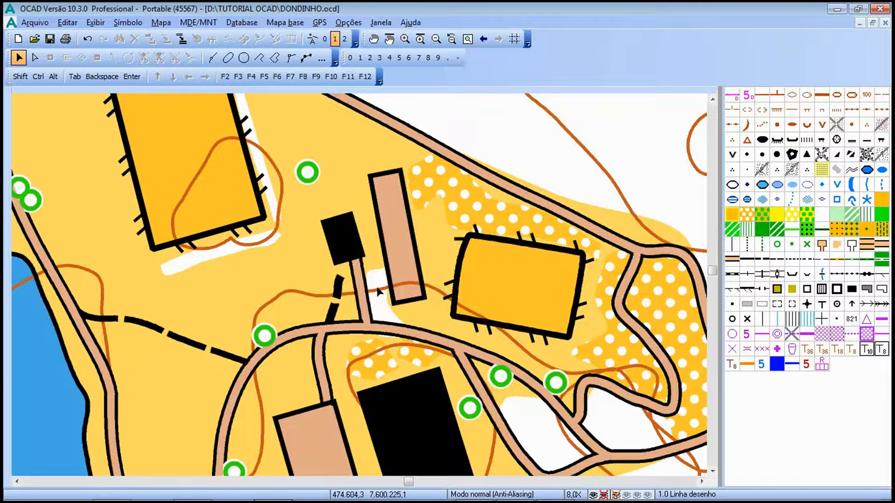
pyautogui.scroll(-1, 378, 292)
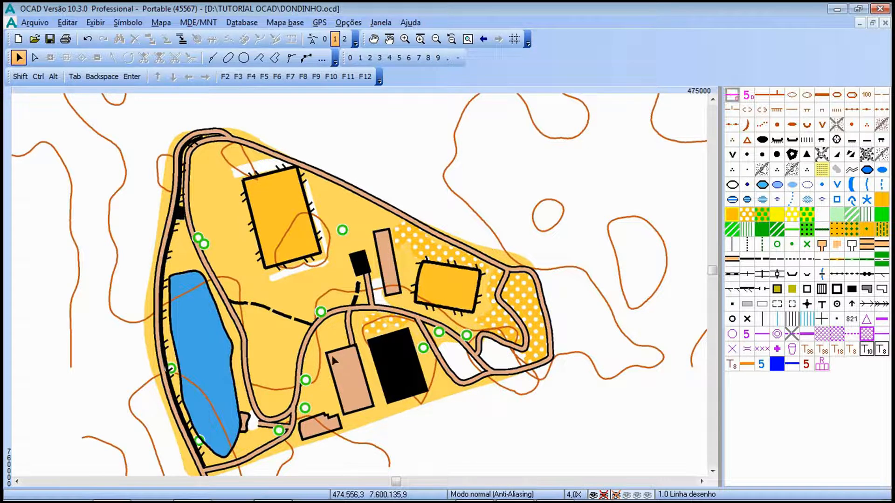
pyautogui.scroll(-3, 252, 389)
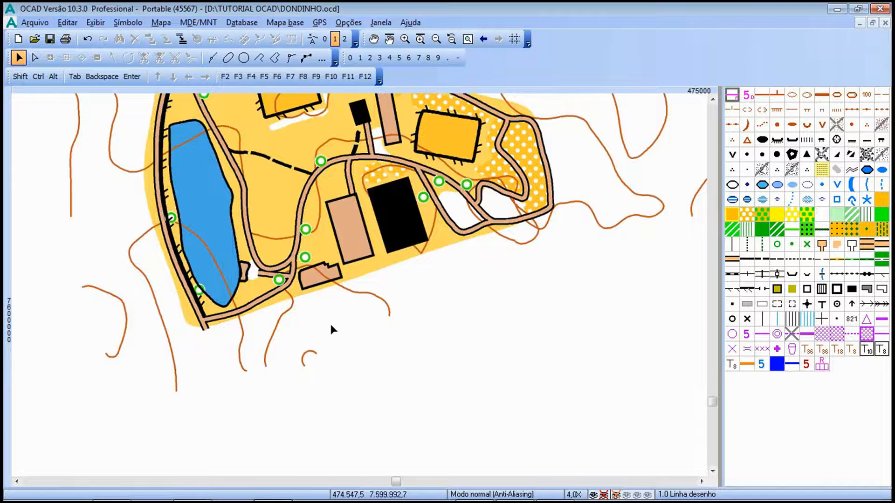
pyautogui.scroll(2, 329, 323)
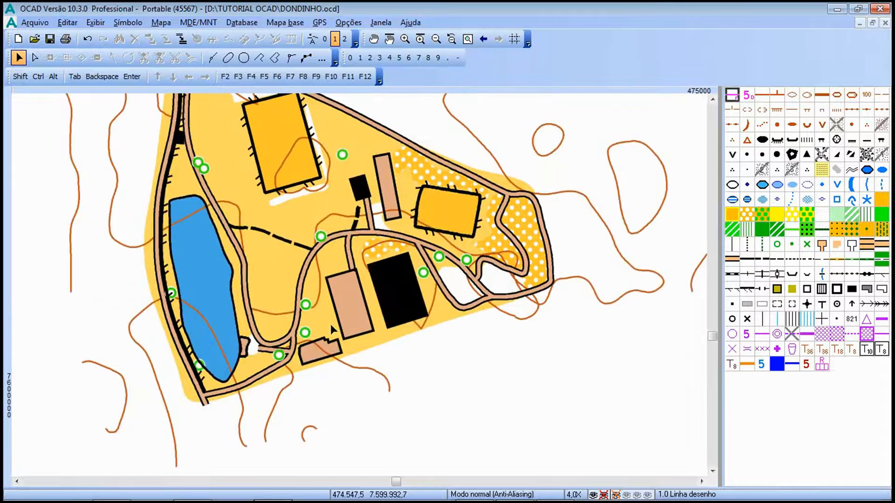
pyautogui.scroll(2, 331, 325)
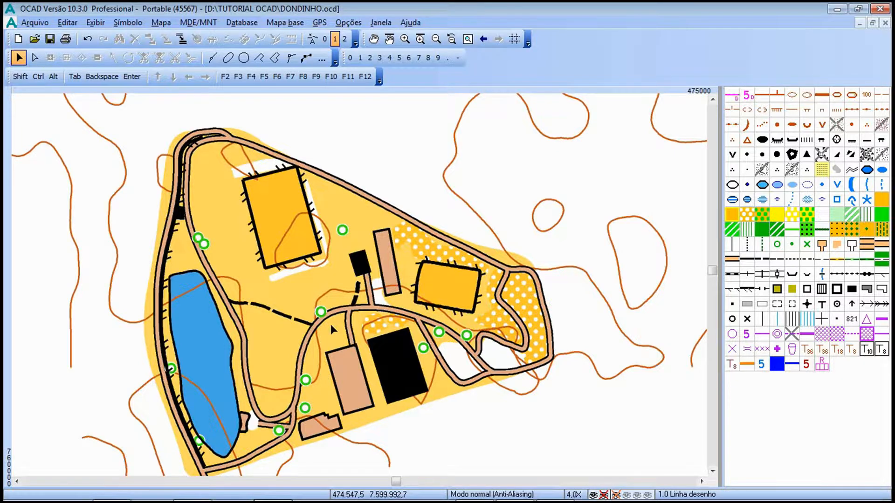
pyautogui.scroll(-1, 513, 340)
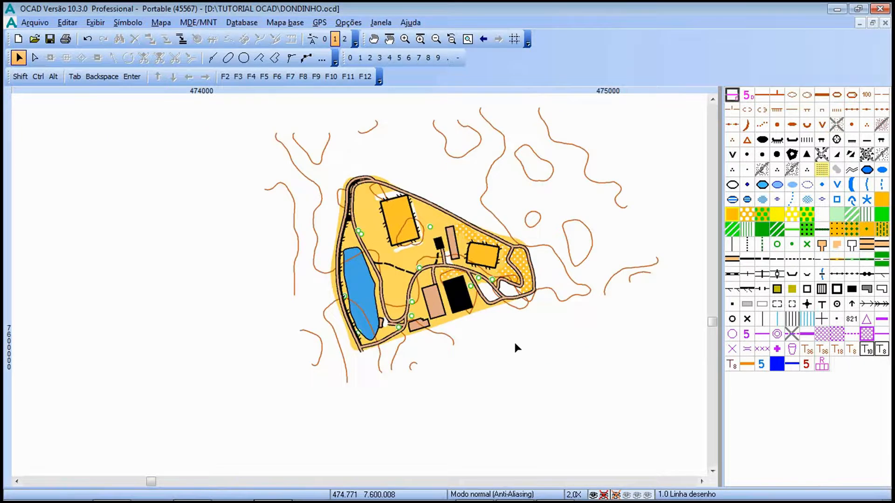